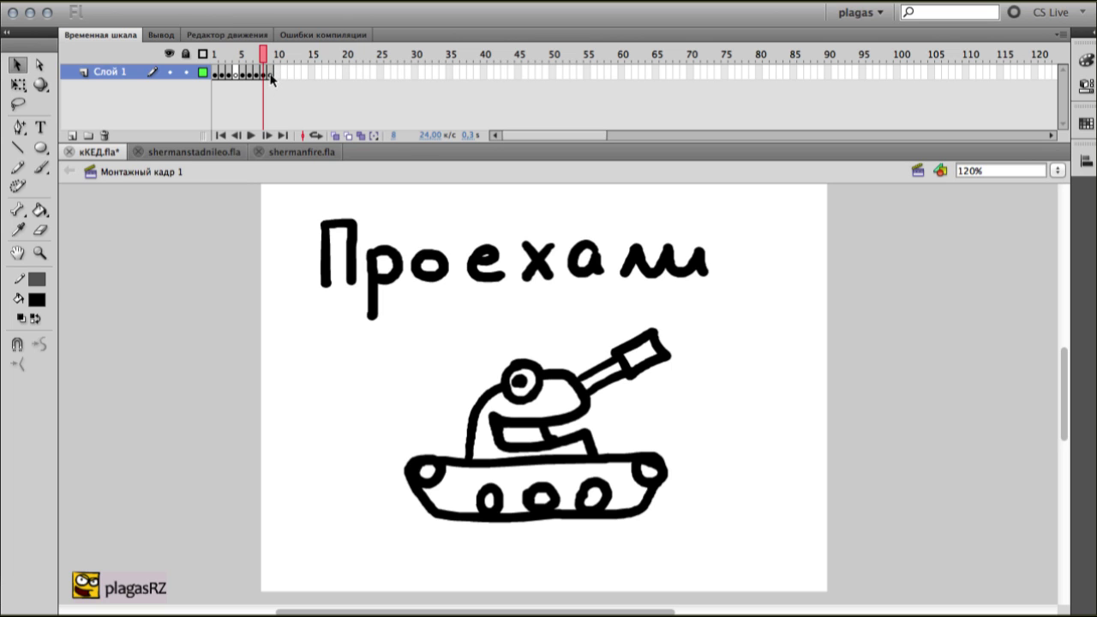
# - Export shermanfire.fla as the QuickTime movie shermanfire.mov in the КЭД folder, replacing the existing file
pyautogui.click(269, 53)
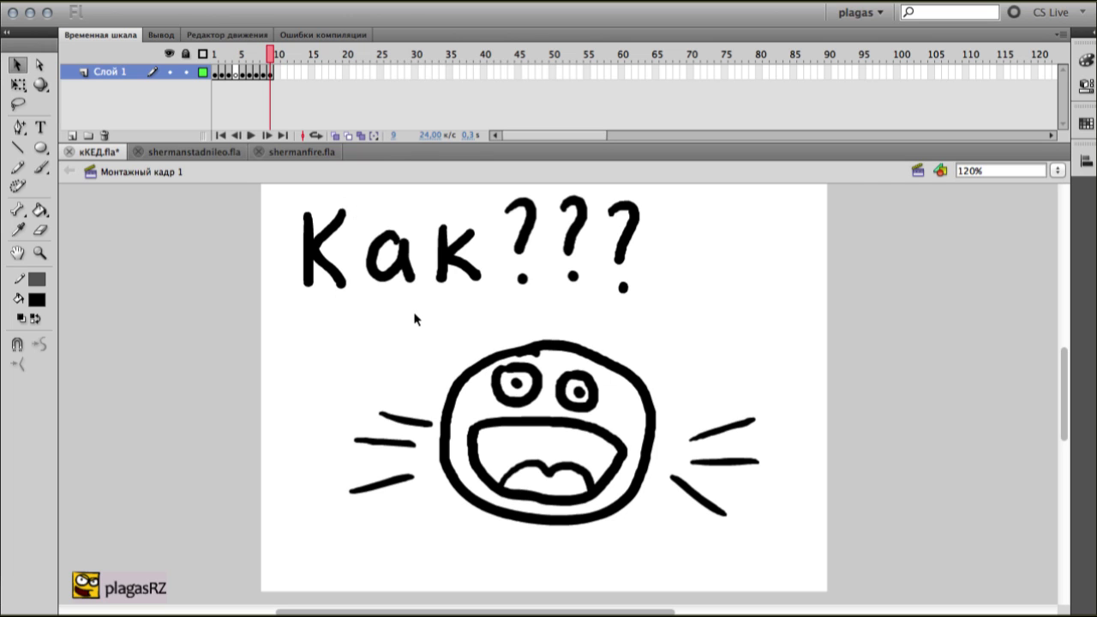
pyautogui.click(298, 150)
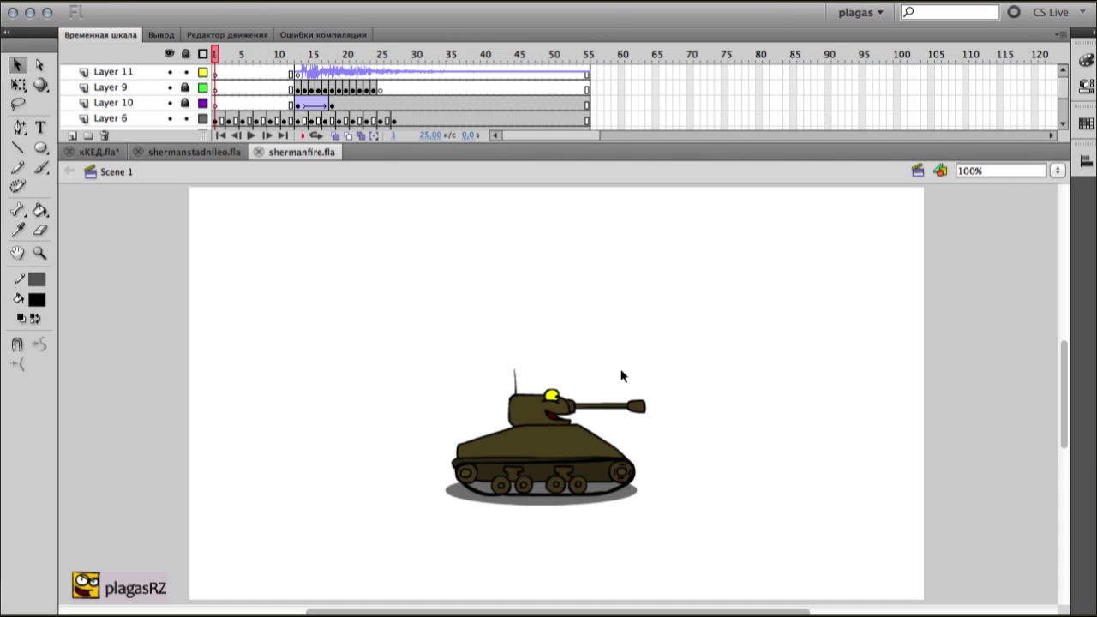
pyautogui.click(128, 0)
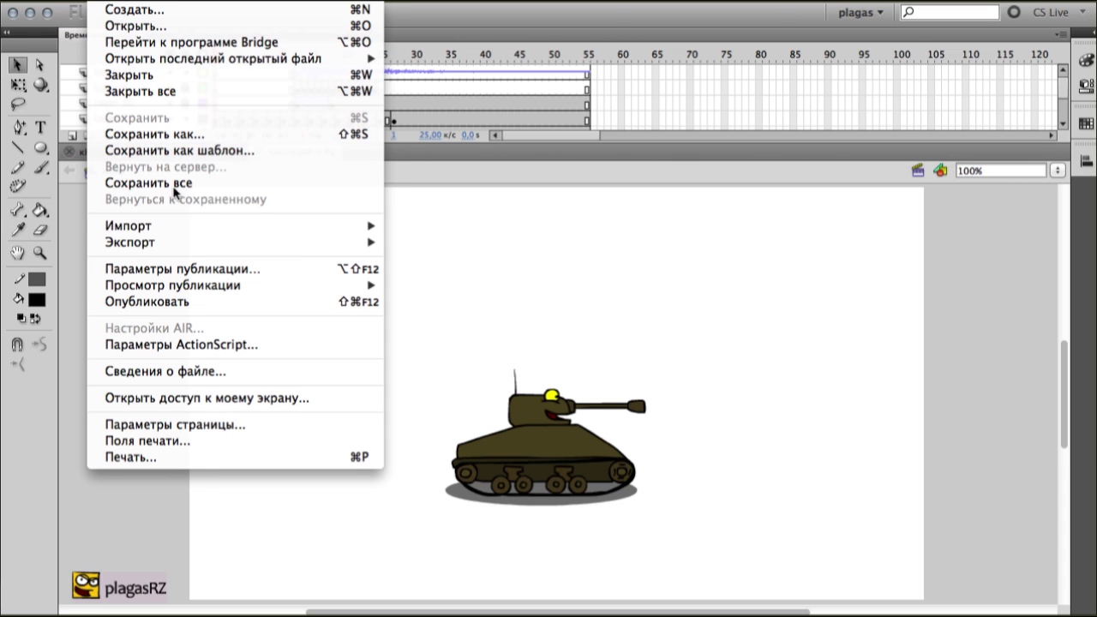
pyautogui.moveTo(198, 243)
pyautogui.click(466, 272)
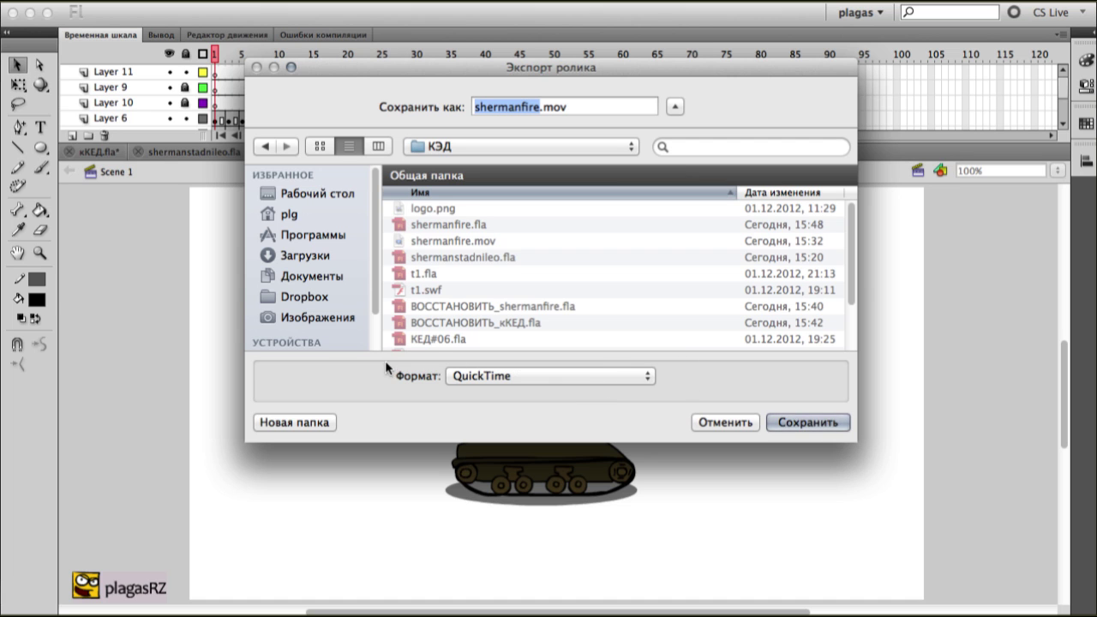
pyautogui.click(790, 421)
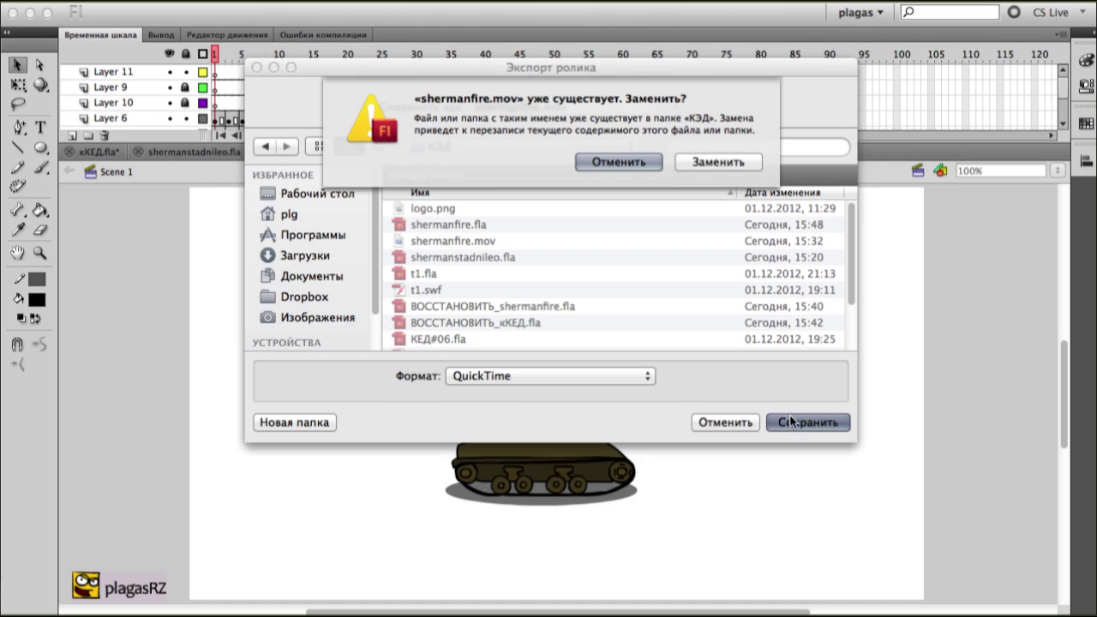
pyautogui.click(693, 162)
# - Review the frame size, filter and video compression options in the QuickTime export settings without changing them
pyautogui.click(321, 420)
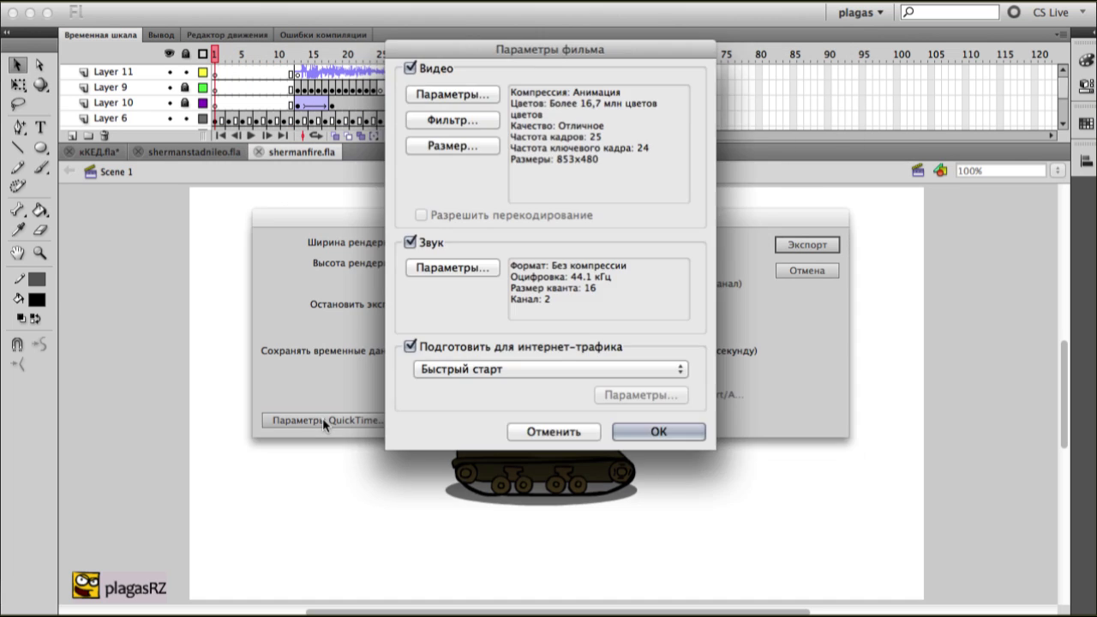
pyautogui.click(441, 145)
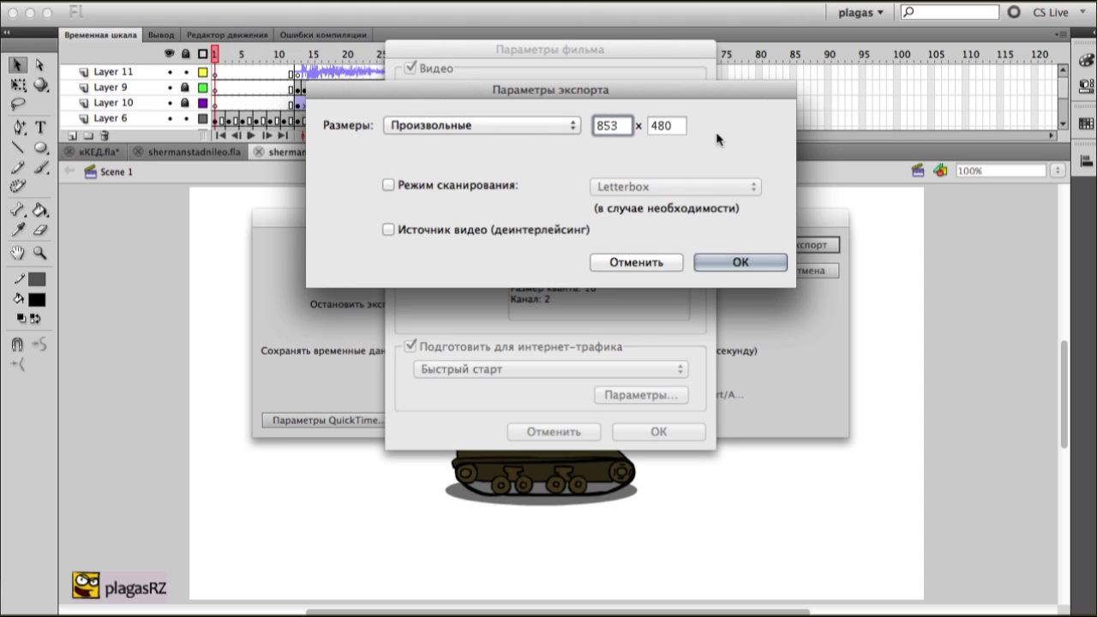
pyautogui.click(737, 260)
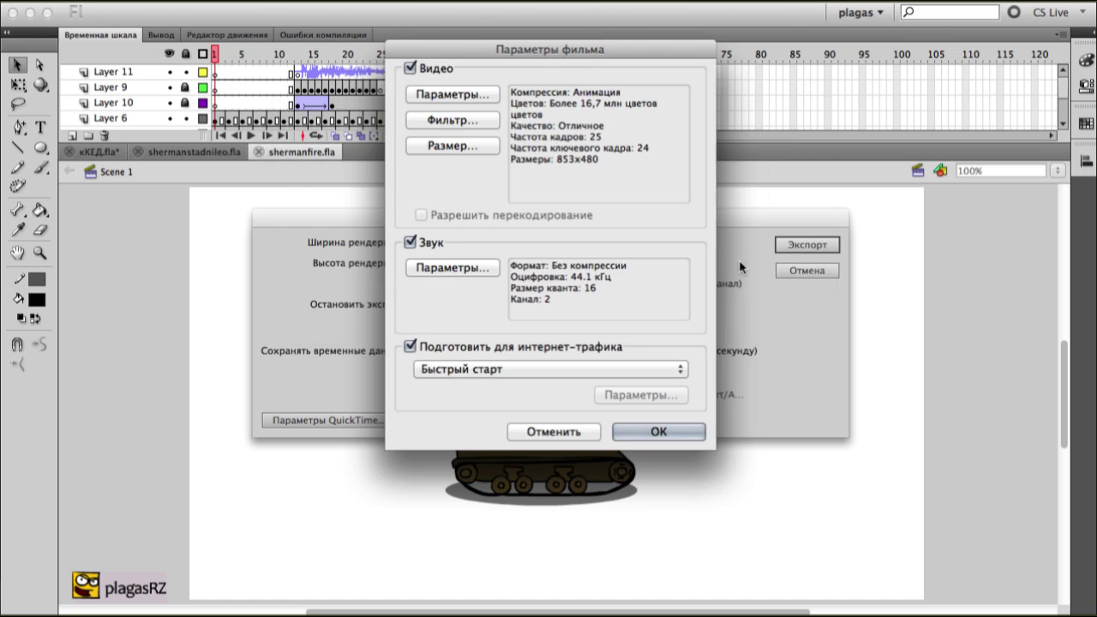
pyautogui.click(470, 120)
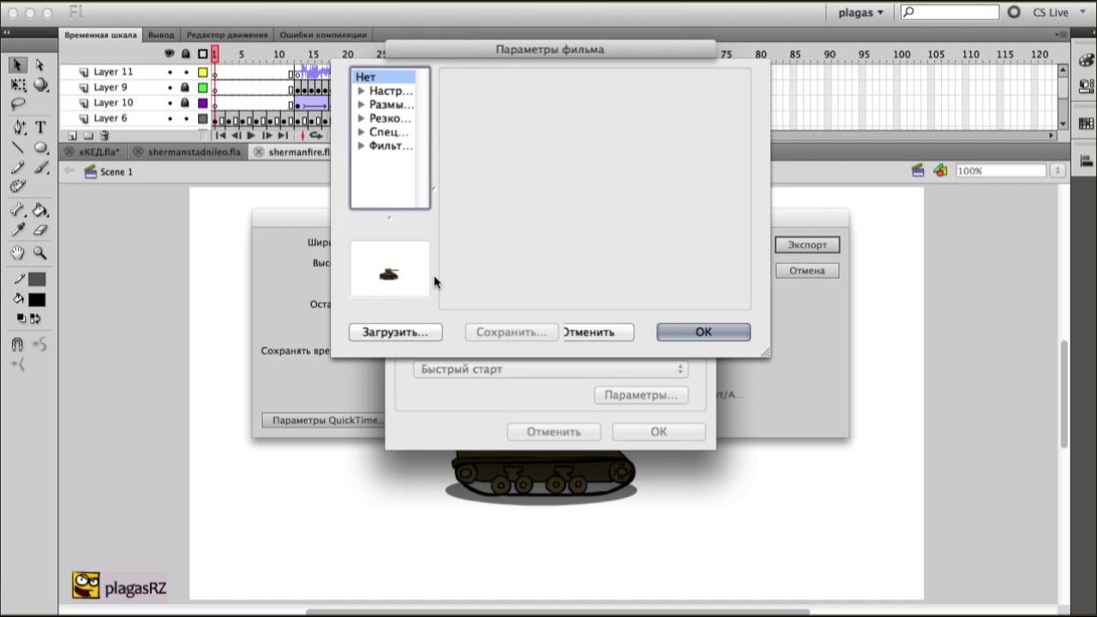
pyautogui.click(598, 332)
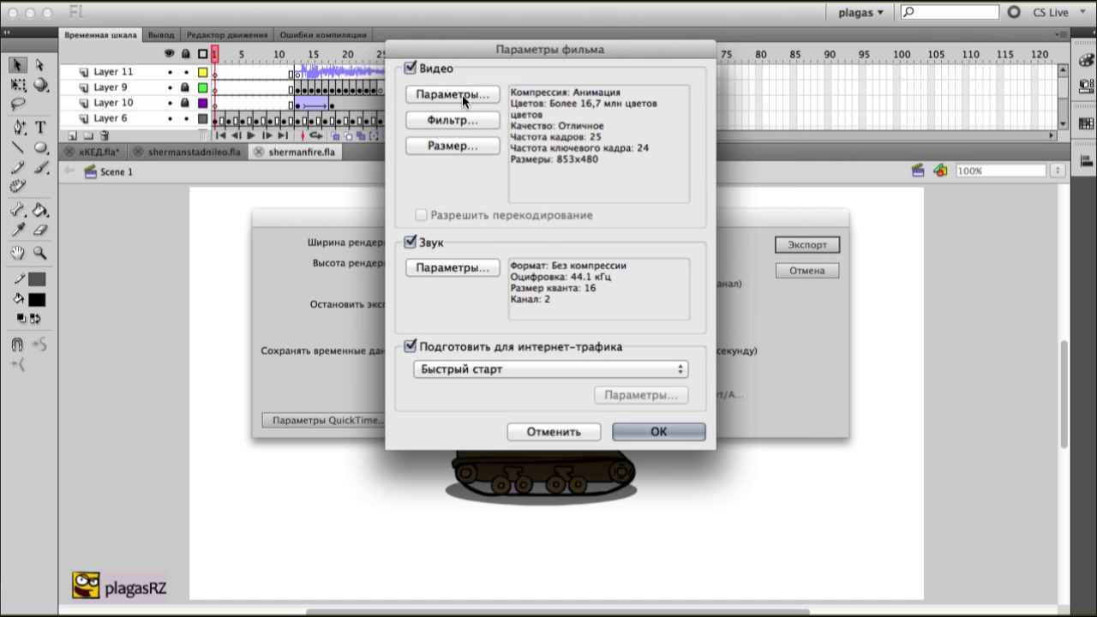
pyautogui.click(464, 94)
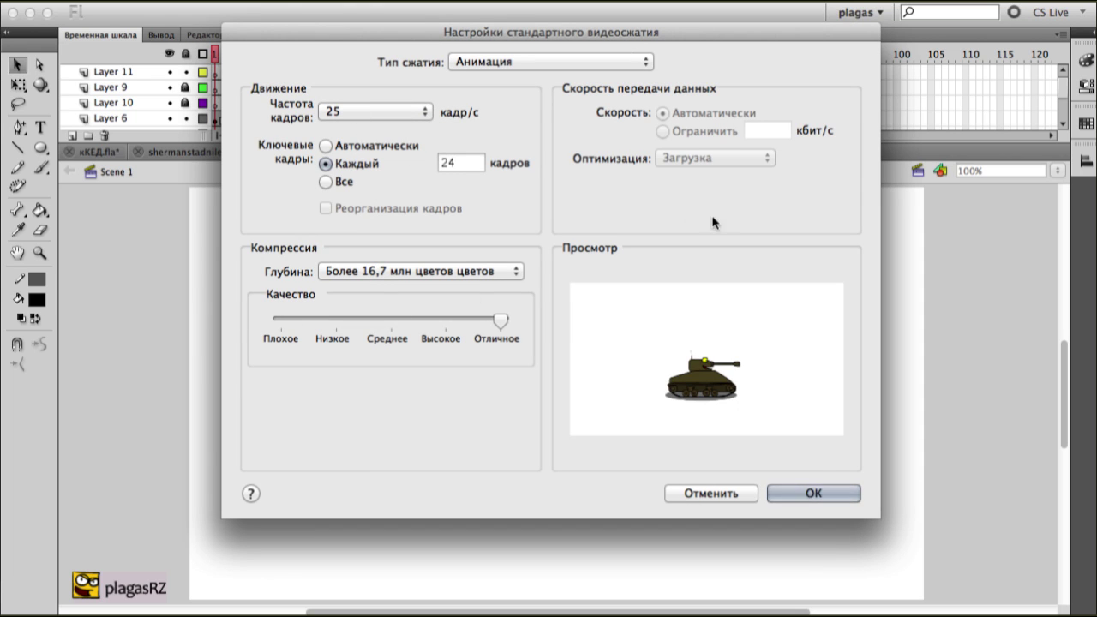
pyautogui.click(718, 494)
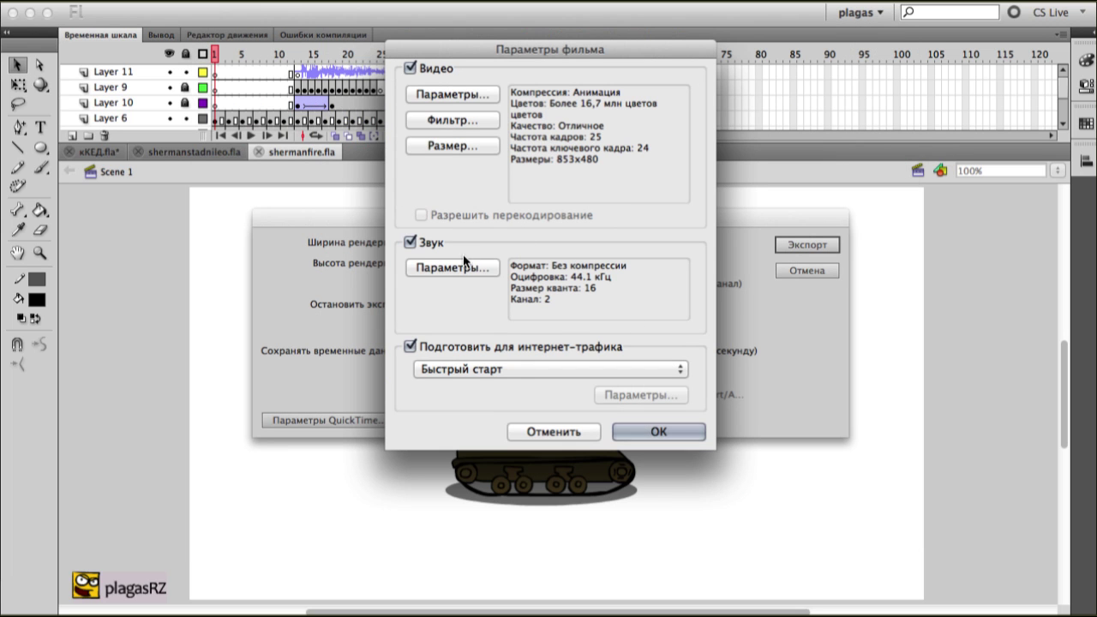
# - Check the sound compression choices, sample rate, bit size and channel options, and leave them as they are
pyautogui.click(466, 266)
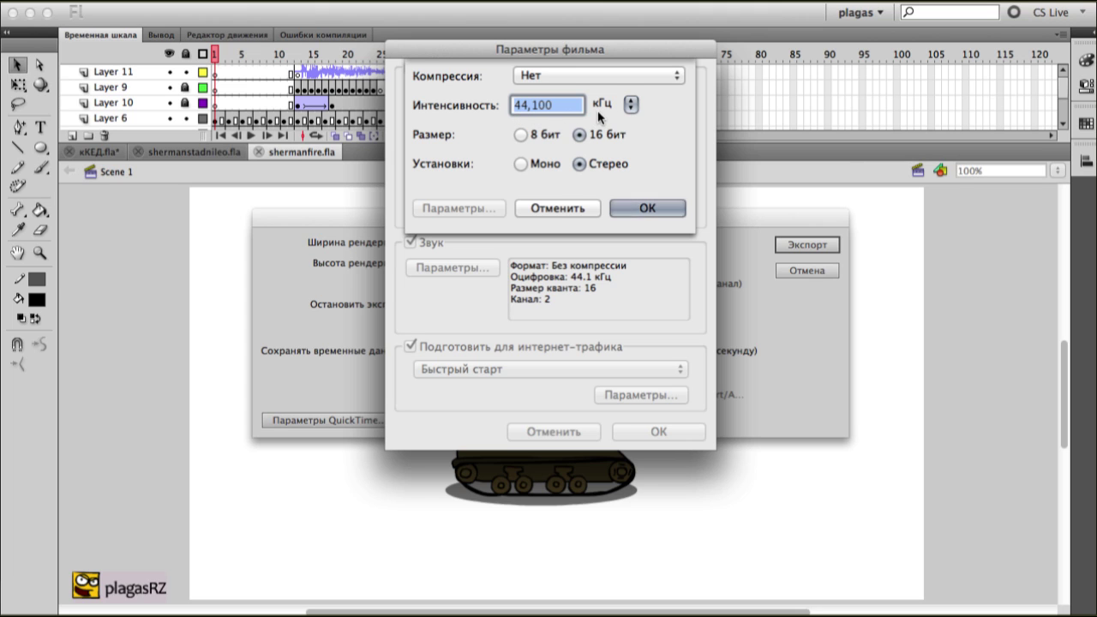
pyautogui.click(562, 79)
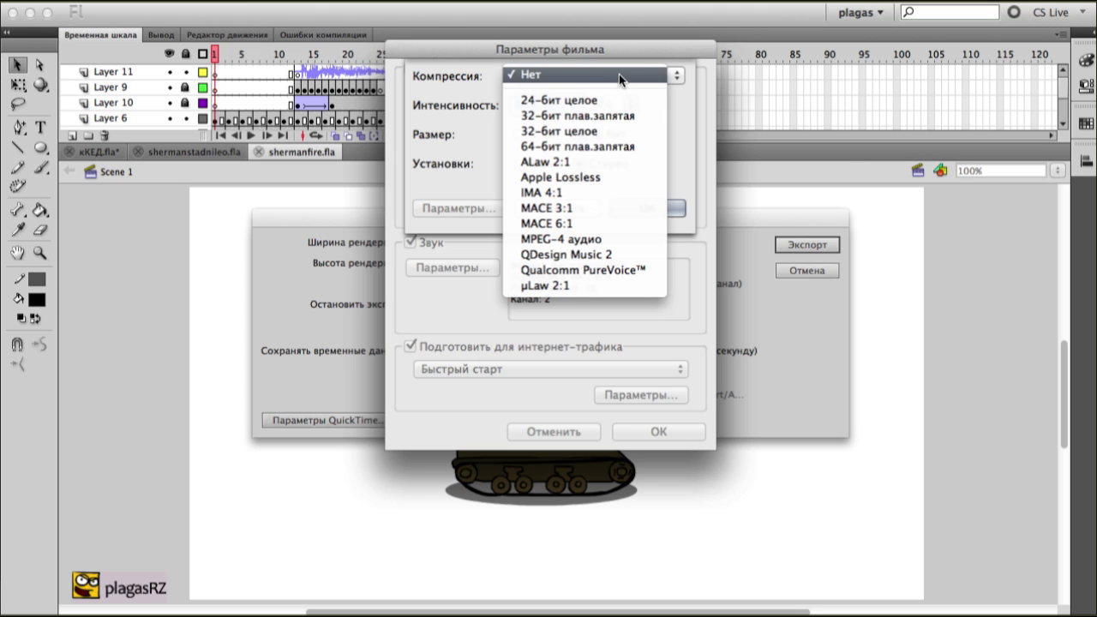
pyautogui.click(684, 132)
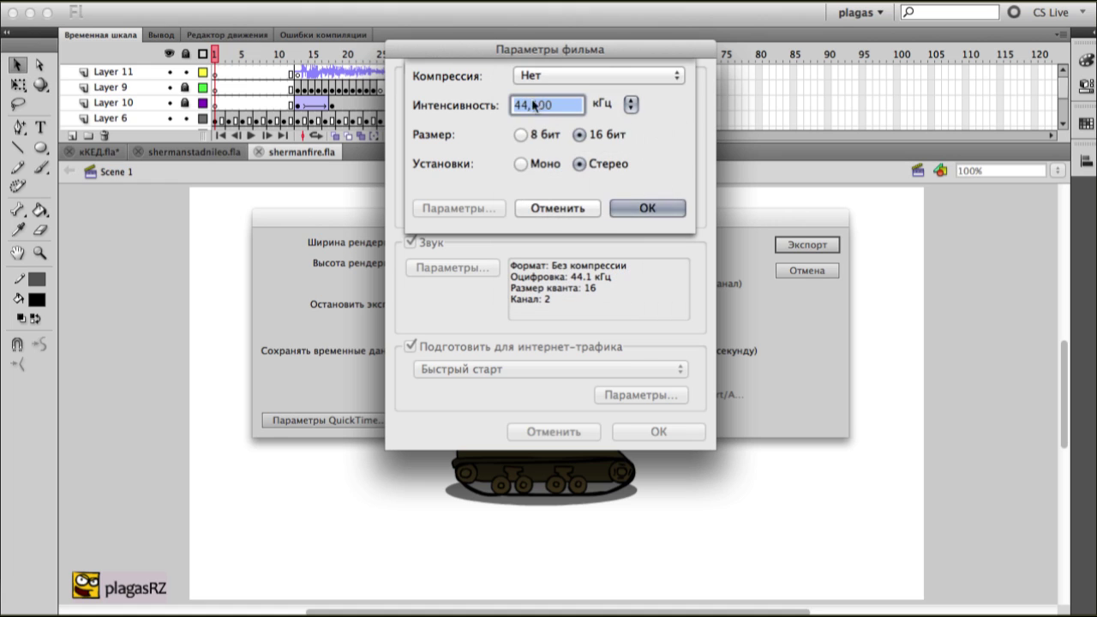
pyautogui.click(557, 208)
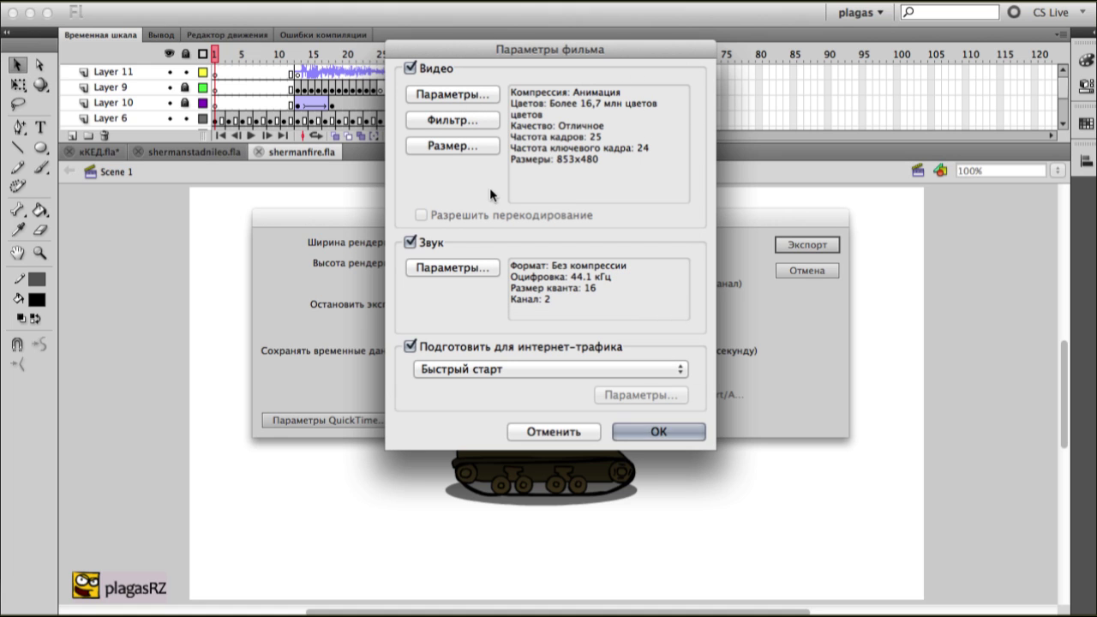
# - Accept the QuickTime settings, run the movie export and dismiss the completion notice
pyautogui.click(645, 425)
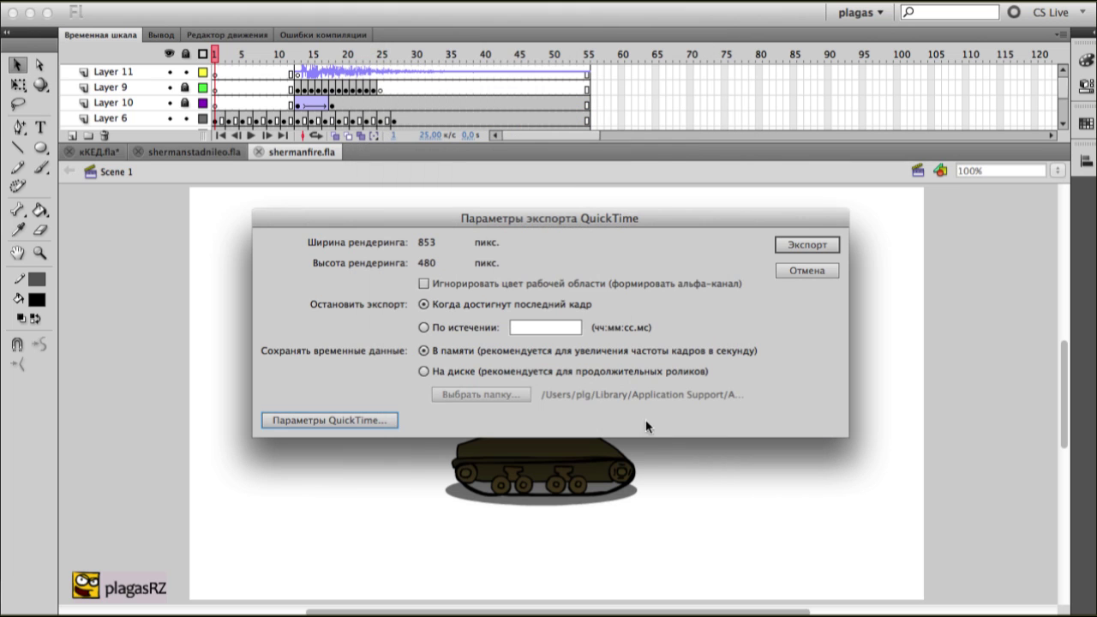
pyautogui.click(807, 245)
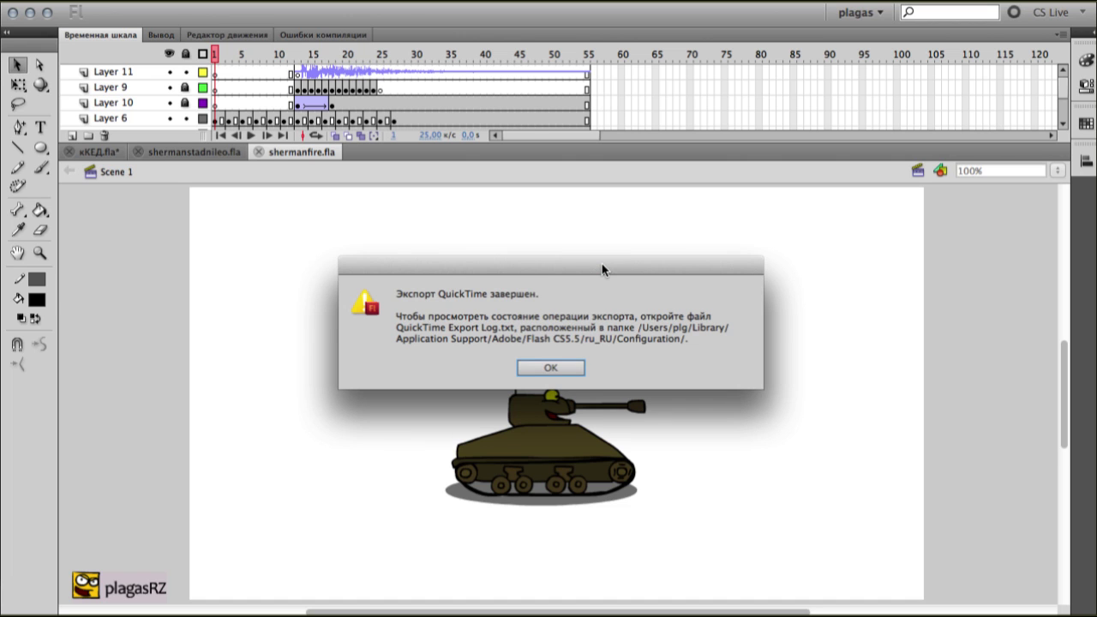
pyautogui.click(558, 370)
# - Preview shermanfire as a test SWF movie and close the preview window
pyautogui.press('super+Return')
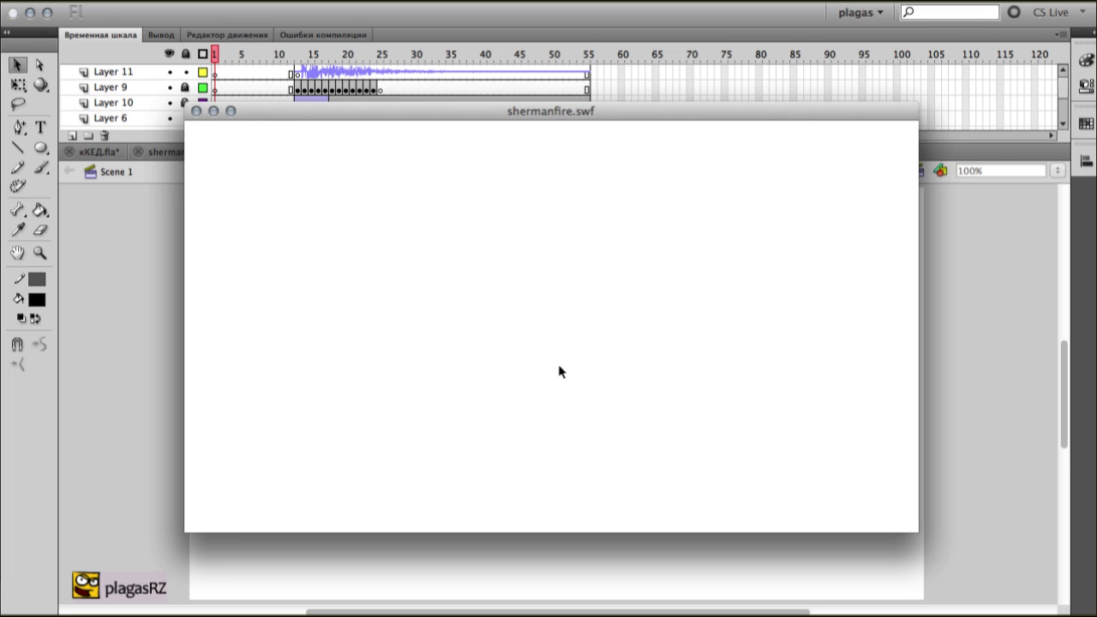
pyautogui.click(196, 112)
# - Switch to Finder, open the exported shermanfire.mov, play and scrub through it in full screen, and close it
pyautogui.press('super+Tab')
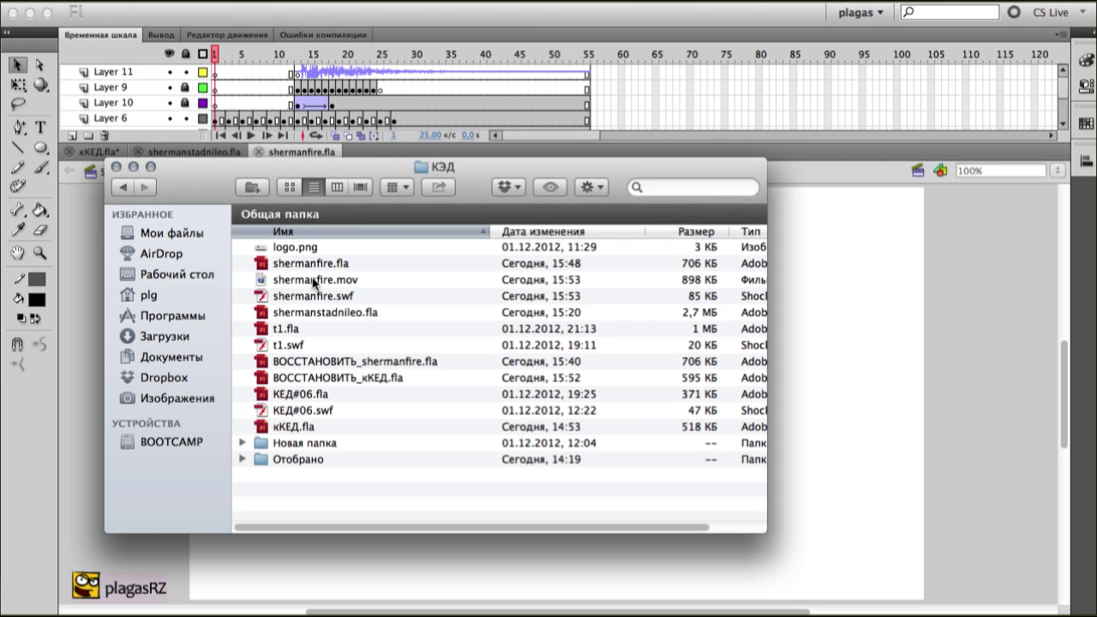
pyautogui.click(320, 284)
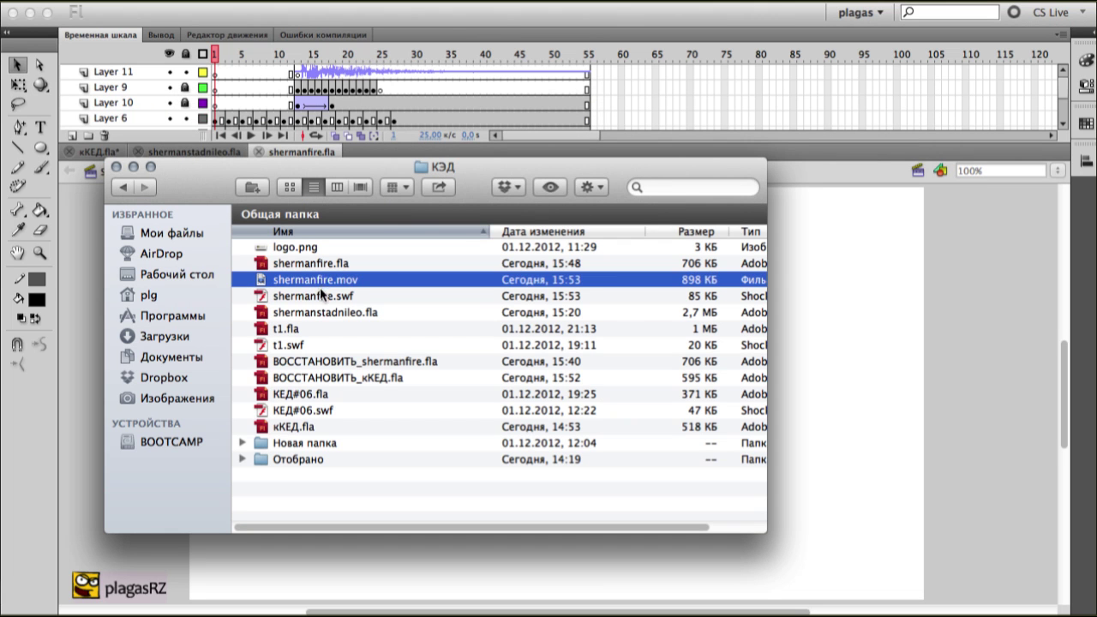
pyautogui.doubleClick(320, 280)
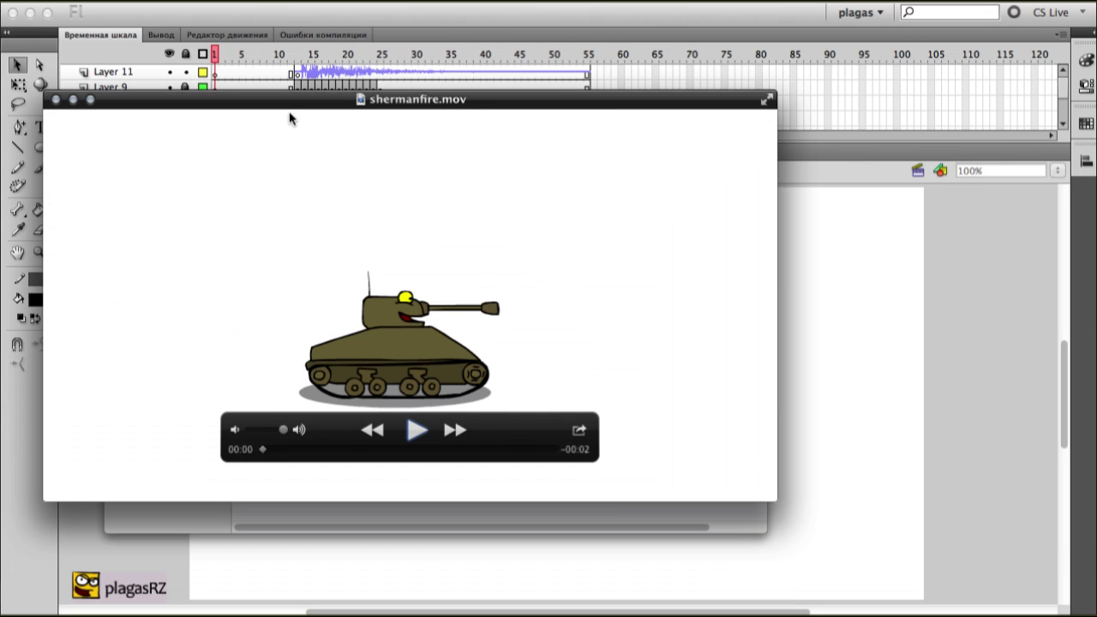
pyautogui.click(767, 100)
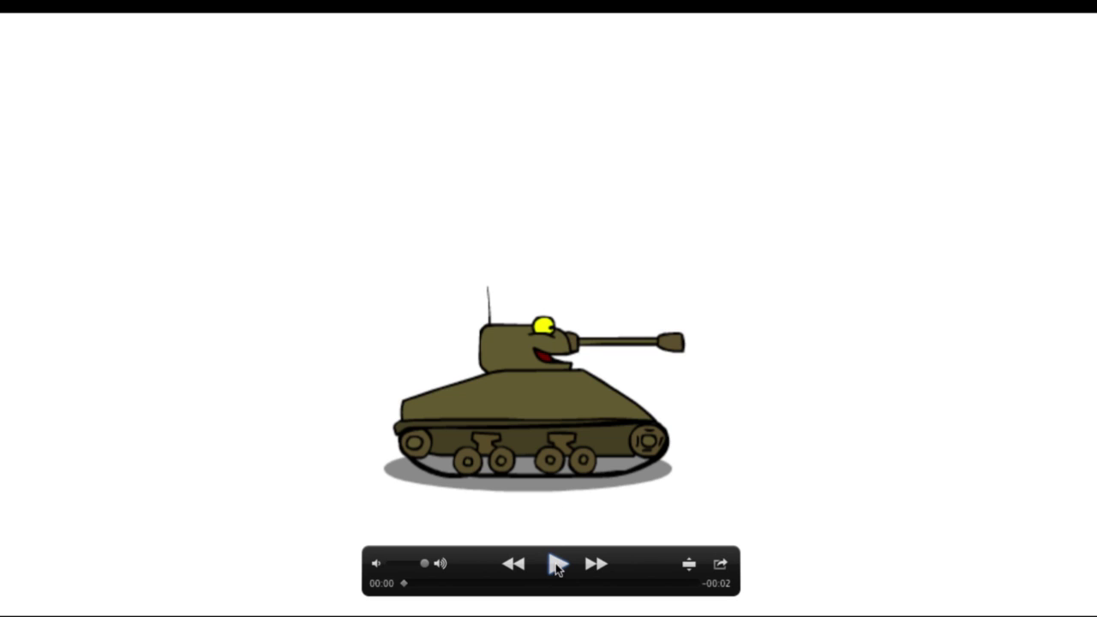
pyautogui.click(557, 562)
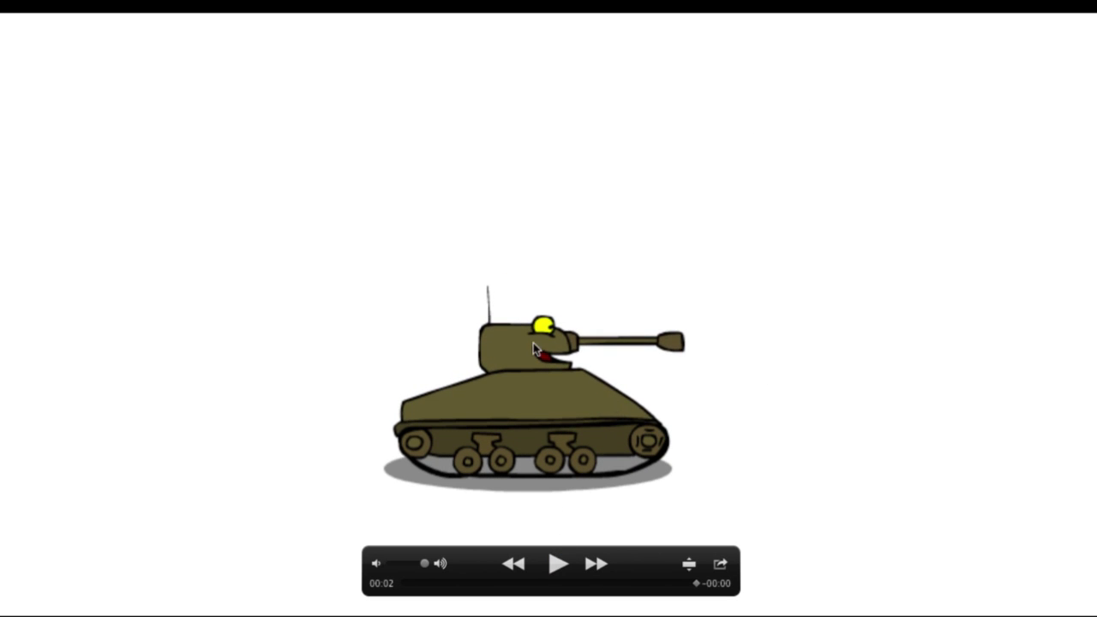
pyautogui.moveTo(441, 584); pyautogui.dragTo(671, 574)
pyautogui.press('Escape')
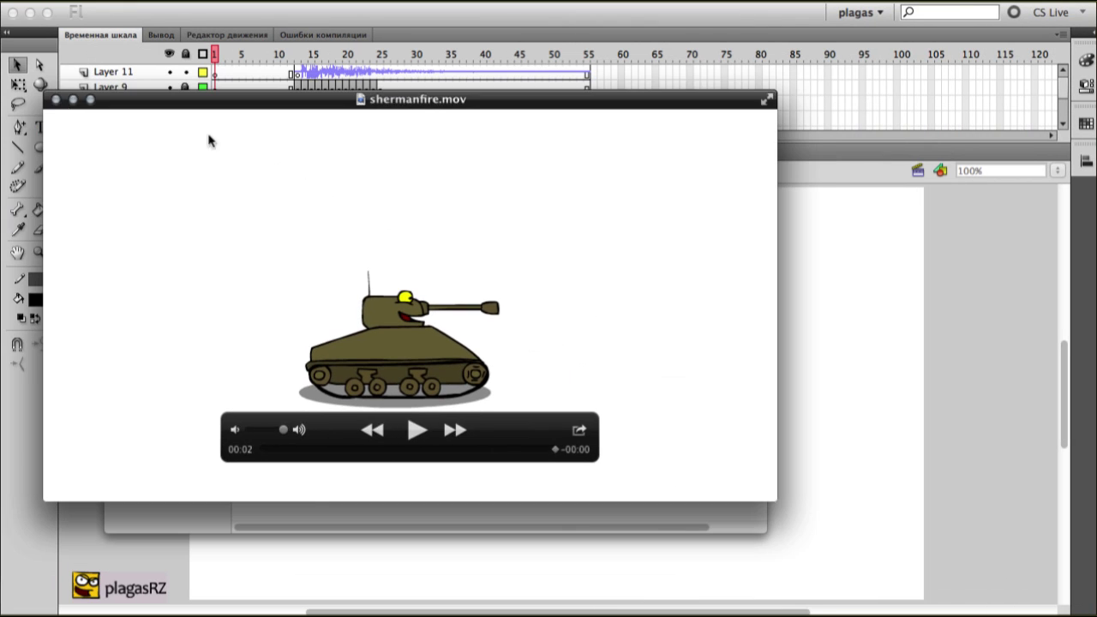
pyautogui.click(54, 101)
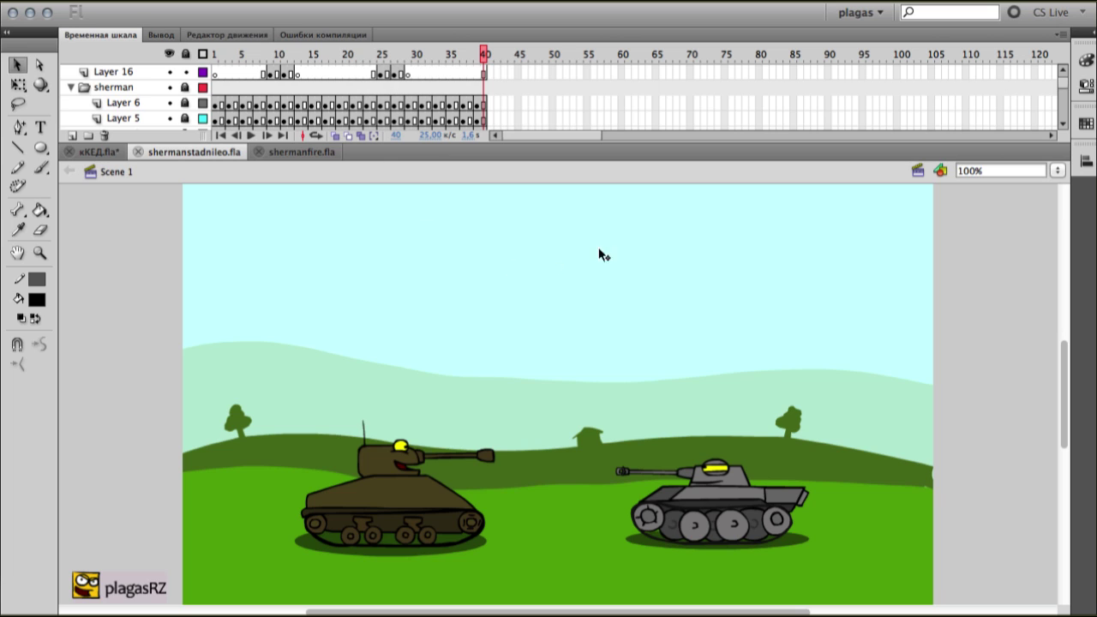
# - Turn on Snap to Objects and bring shermanstadnileo.fla to the front
pyautogui.press('super+shift+slash')
pyautogui.click(300, 152)
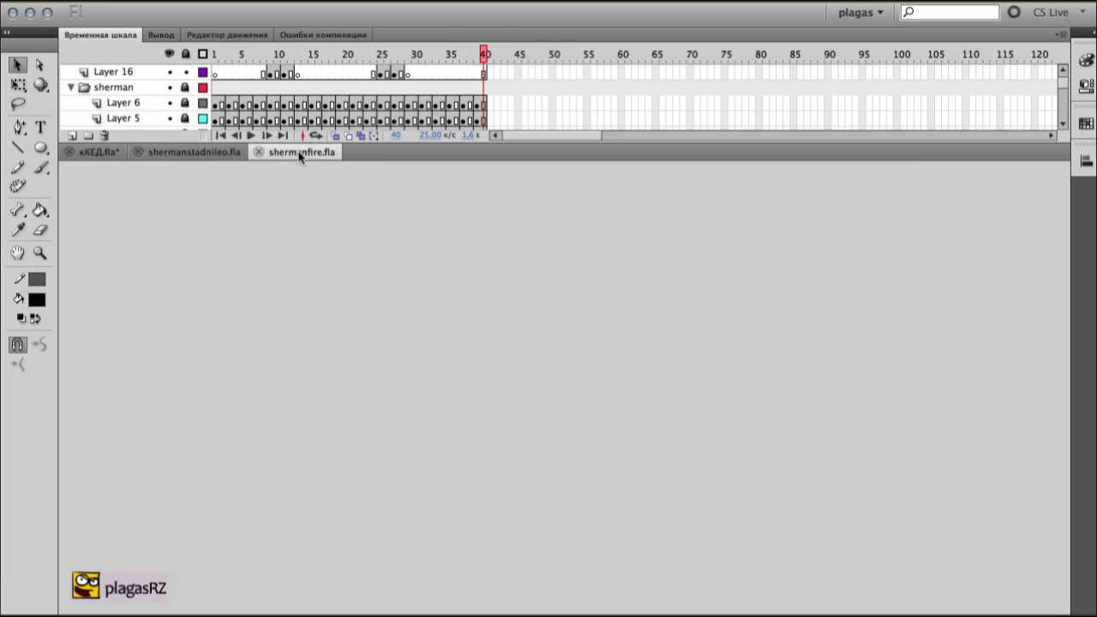
pyautogui.click(199, 154)
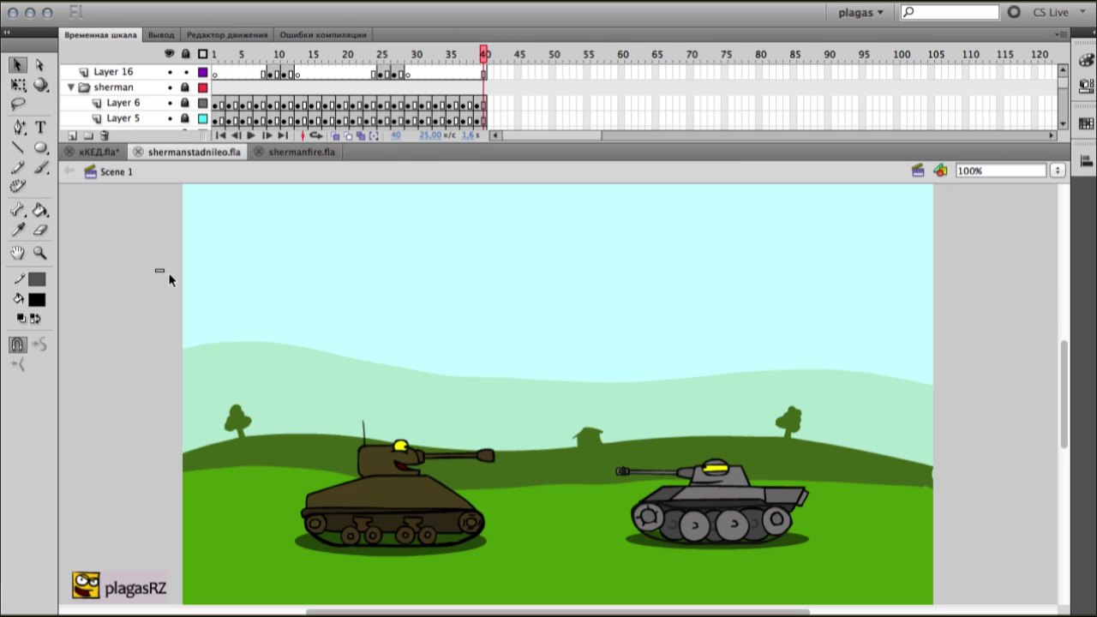
# - Select a horizontal band of the sky on Layer 14 and clear the selection
pyautogui.moveTo(186, 279); pyautogui.dragTo(891, 315)
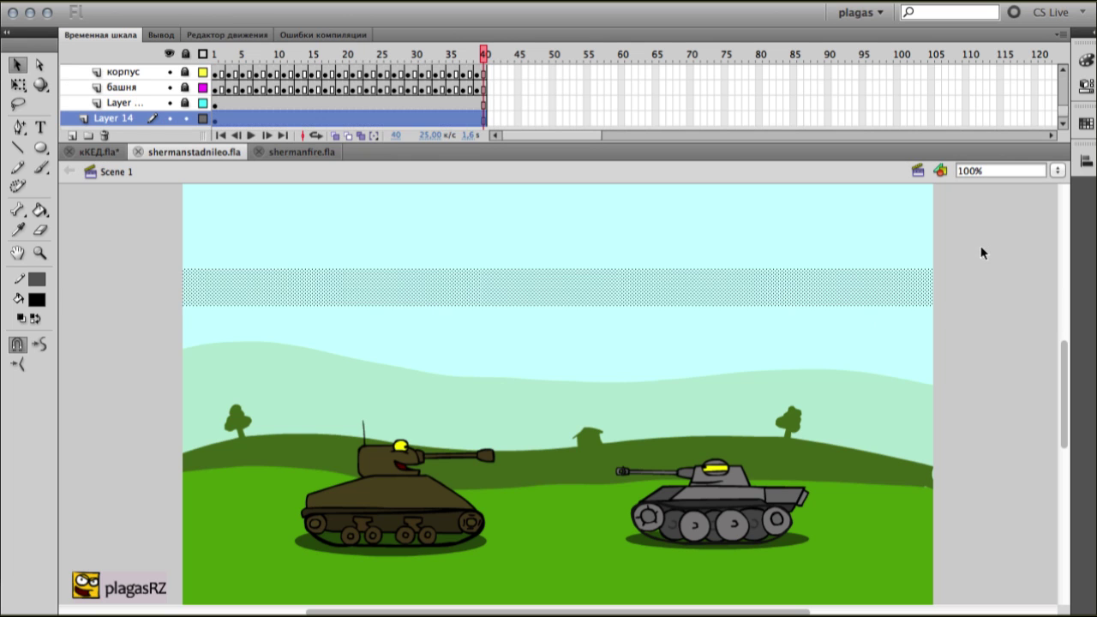
pyautogui.click(690, 221)
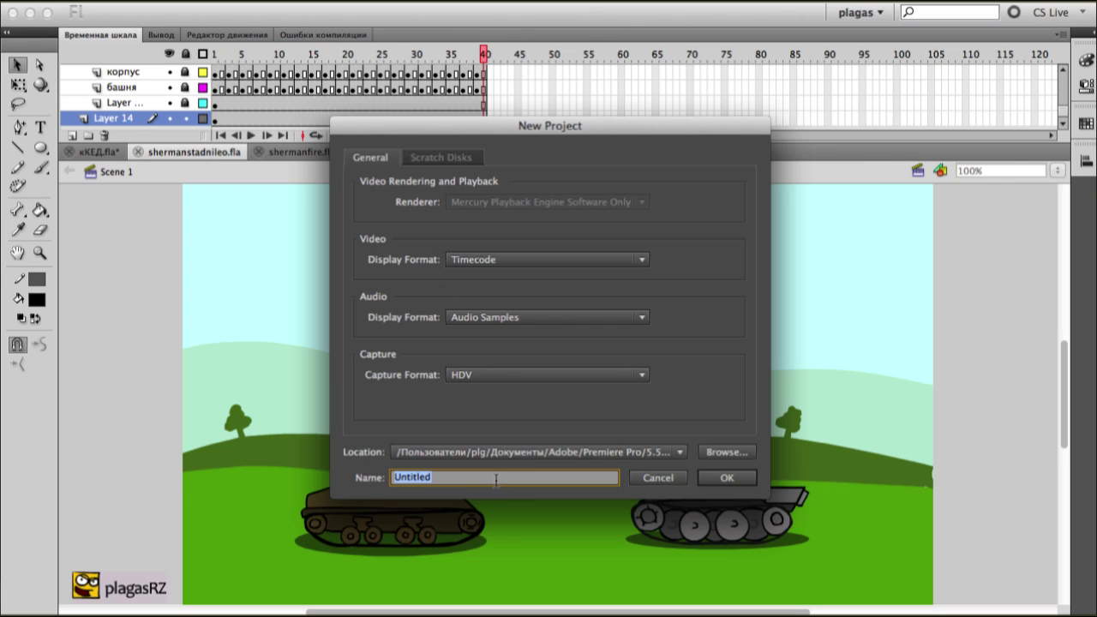
# - Create a Premiere Pro project named testvideo with an HDV 1080p25 sequence also named testvideo
pyautogui.write('testvideo')
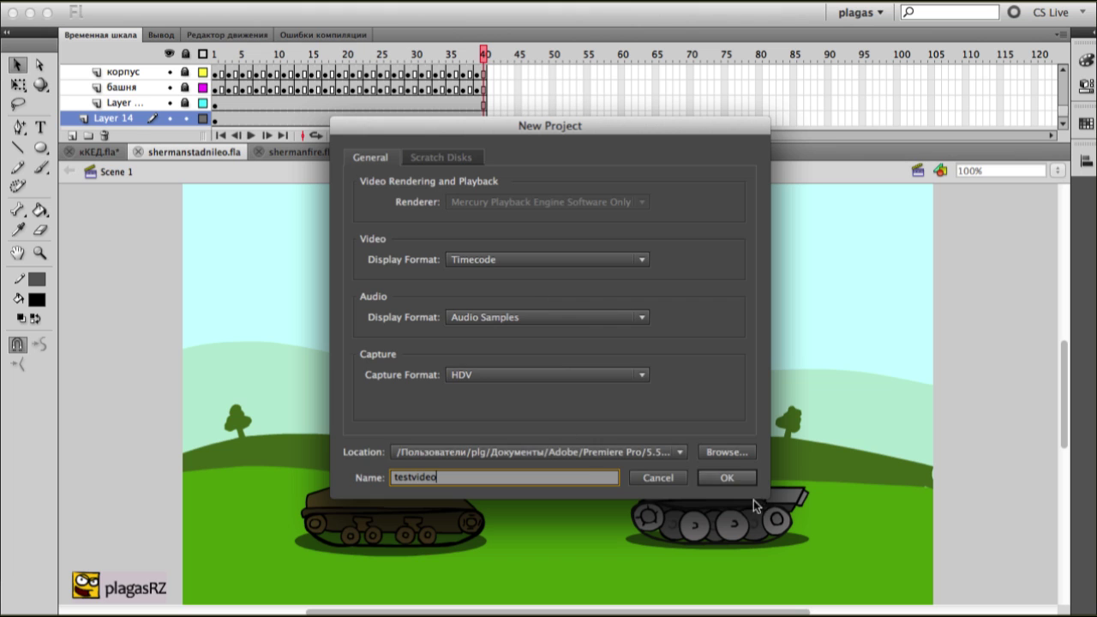
pyautogui.click(725, 477)
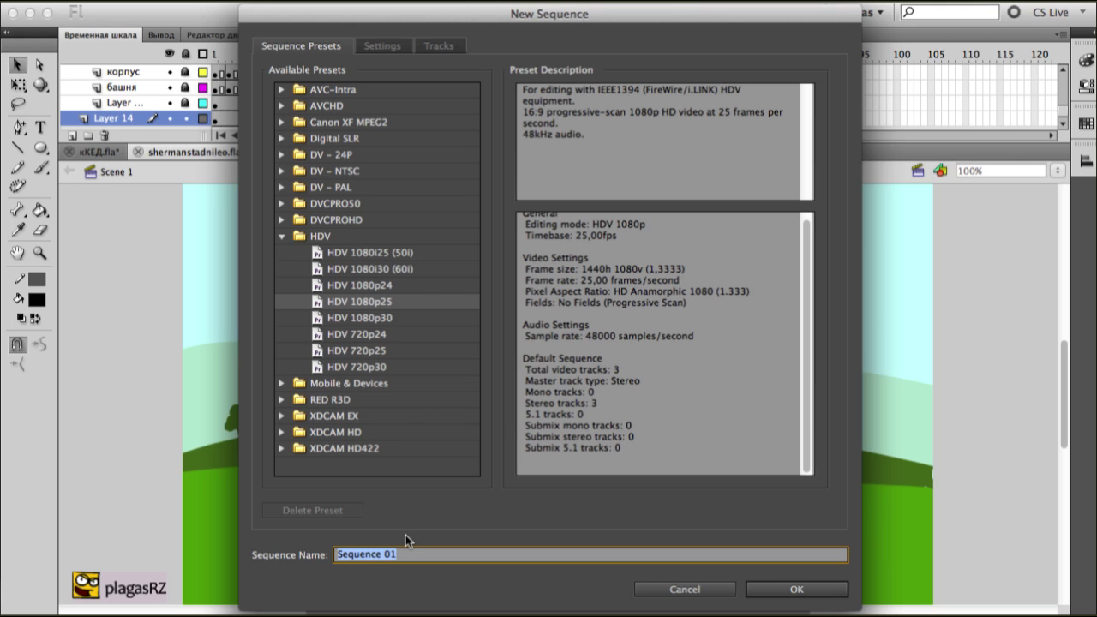
pyautogui.write('testvideo')
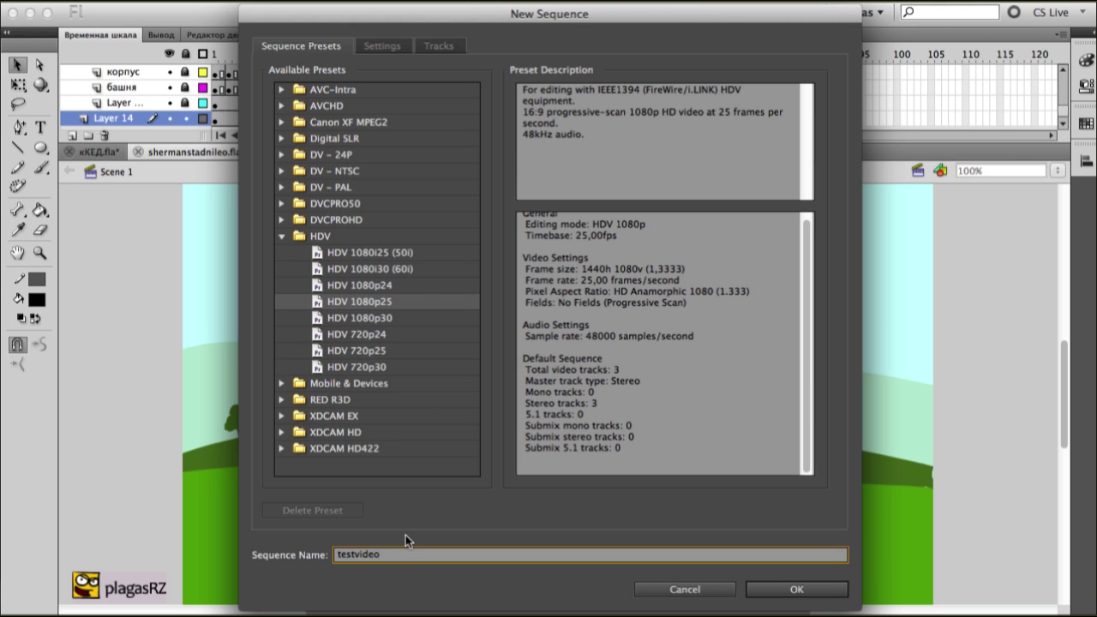
pyautogui.click(793, 589)
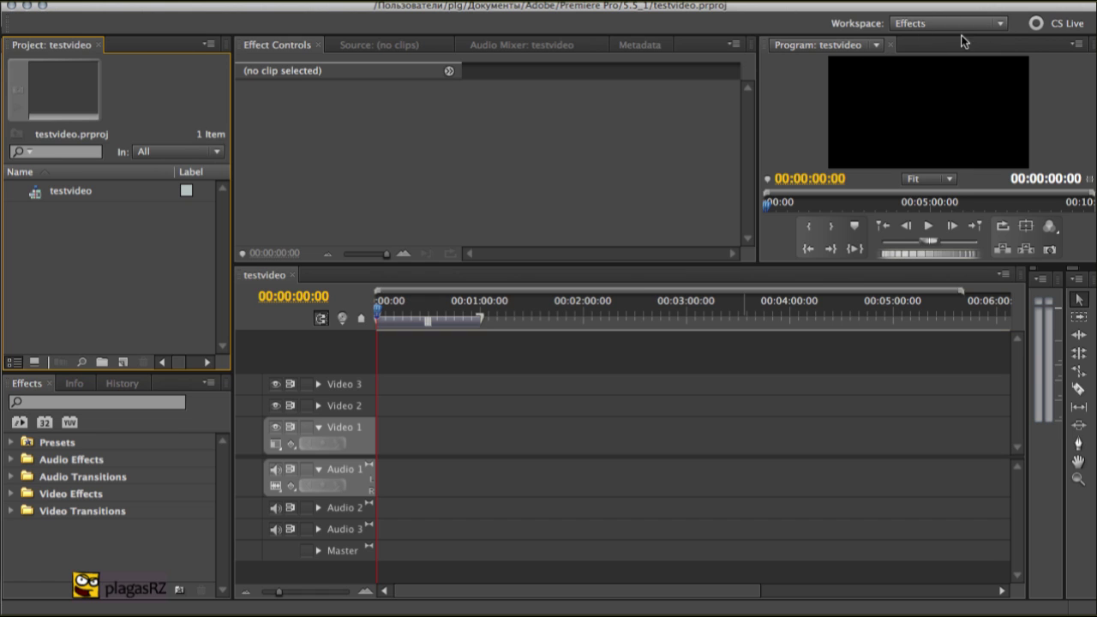
# - Switch back to Adobe Flash CS5.5
pyautogui.click(992, 23)
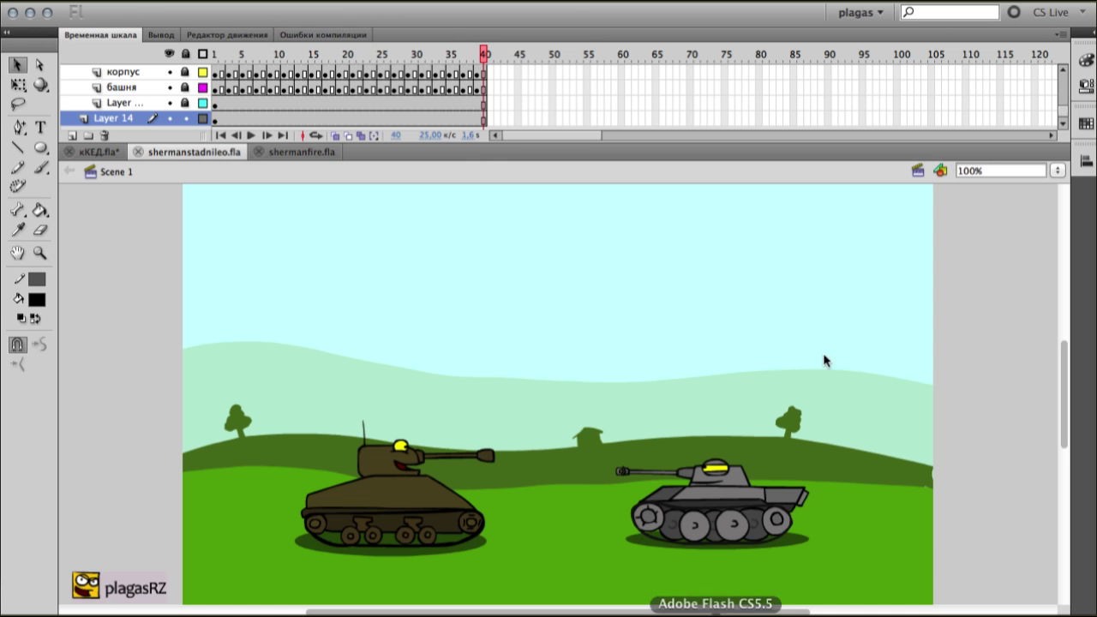
# - View the list of workspace presets in Flash, leave the workspace unchanged, and switch to Adobe Premiere Pro
pyautogui.click(860, 12)
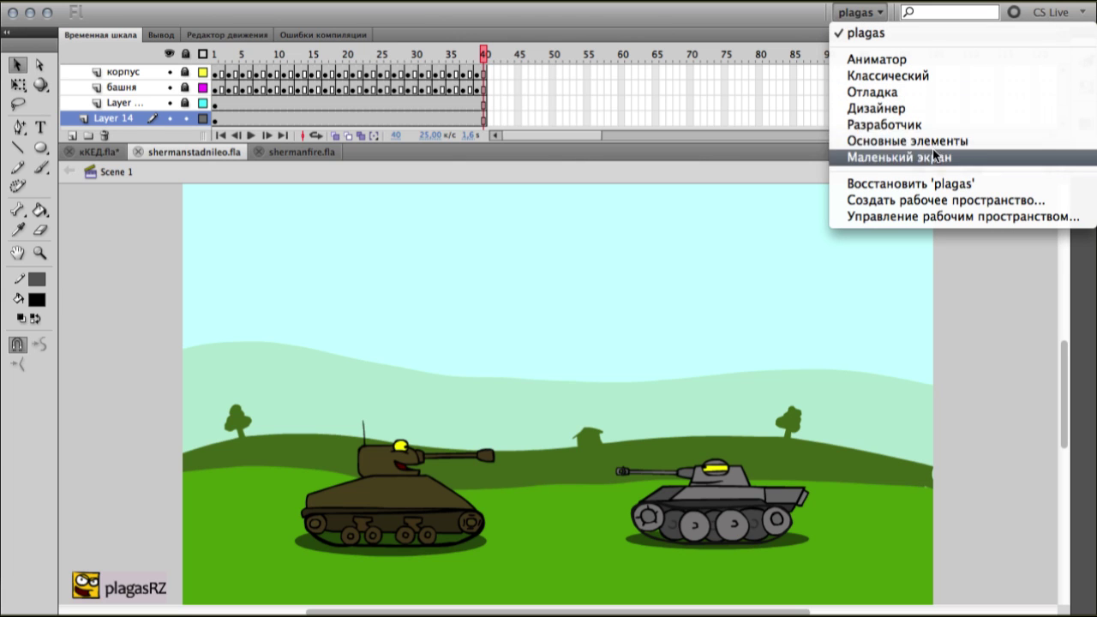
pyautogui.click(805, 30)
pyautogui.click(680, 613)
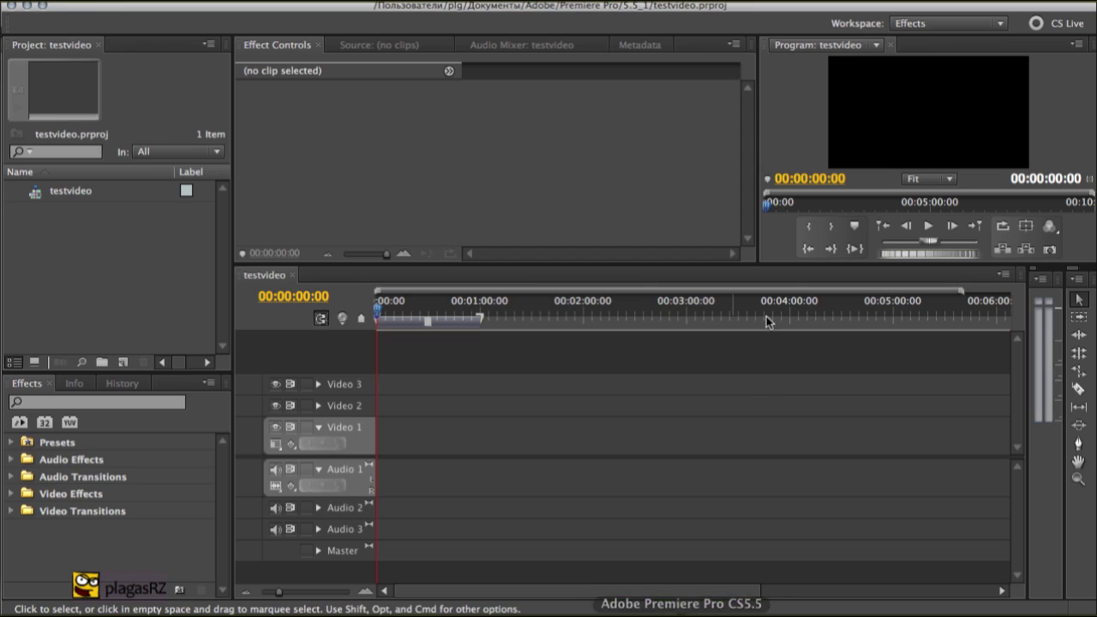
# - Save the current panel layout as a new workspace named plagas
pyautogui.click(968, 24)
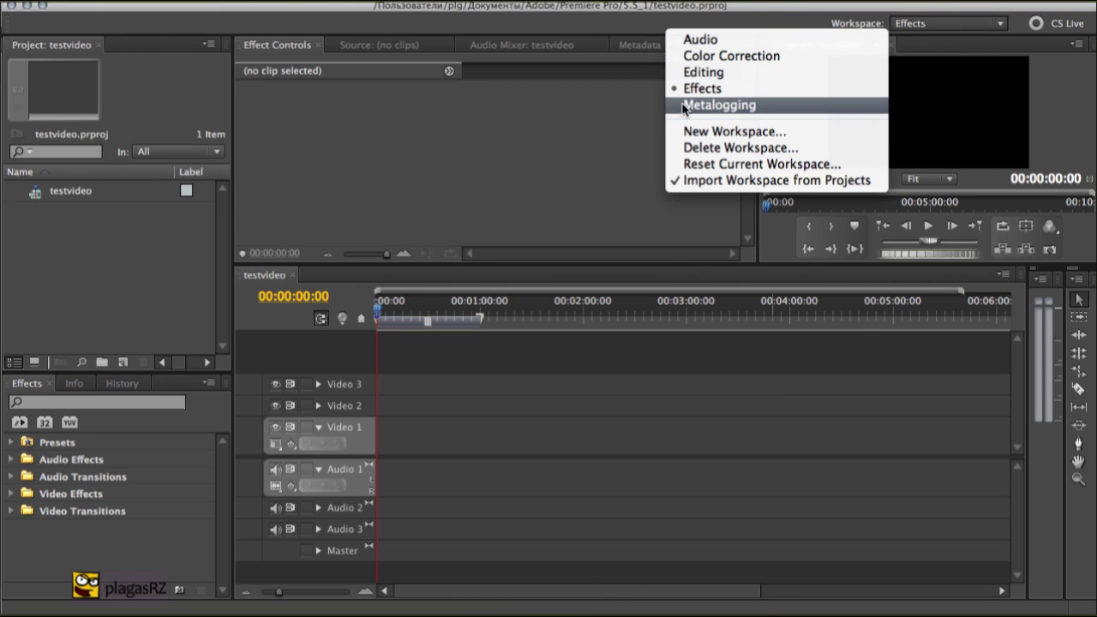
pyautogui.click(799, 139)
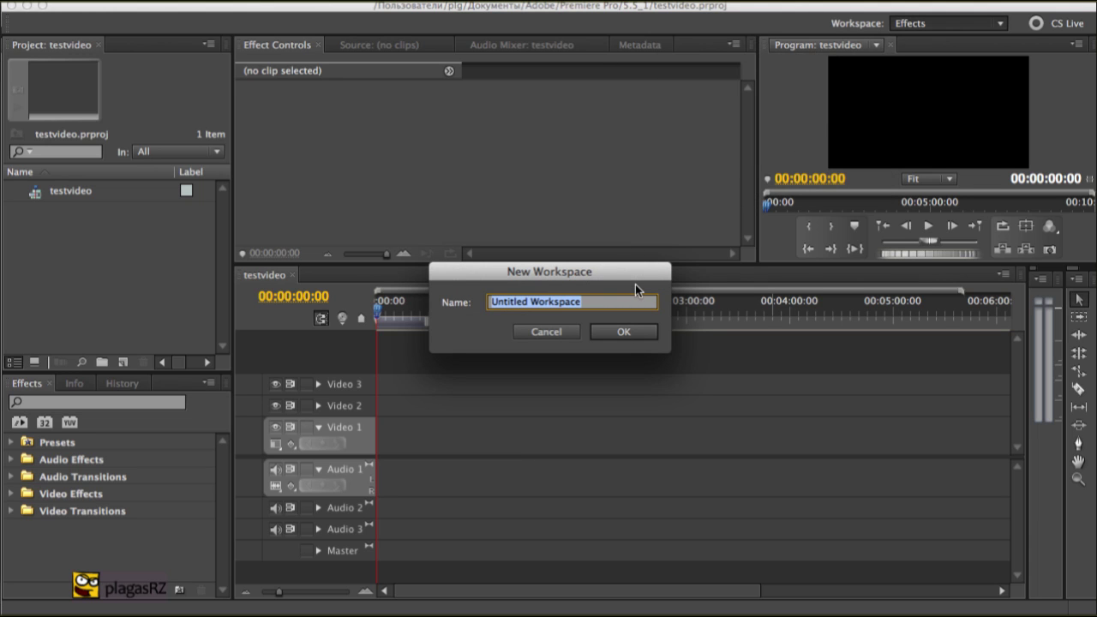
pyautogui.write('plagas')
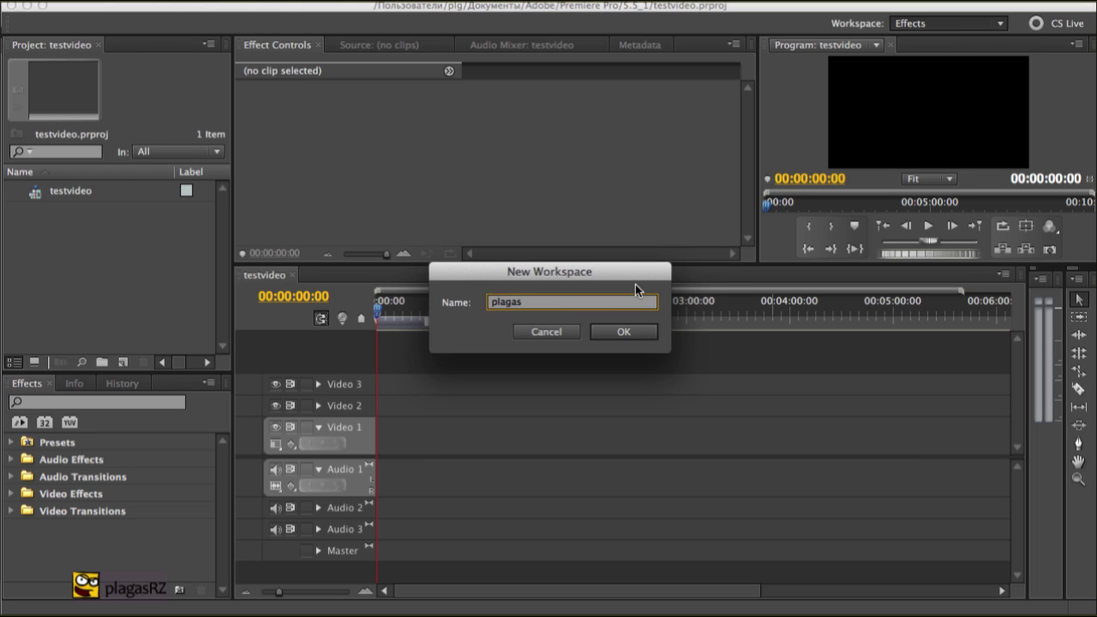
pyautogui.press('Return')
# - Try out the Effects and Audio workspaces, ending in the Effects workspace
pyautogui.click(963, 26)
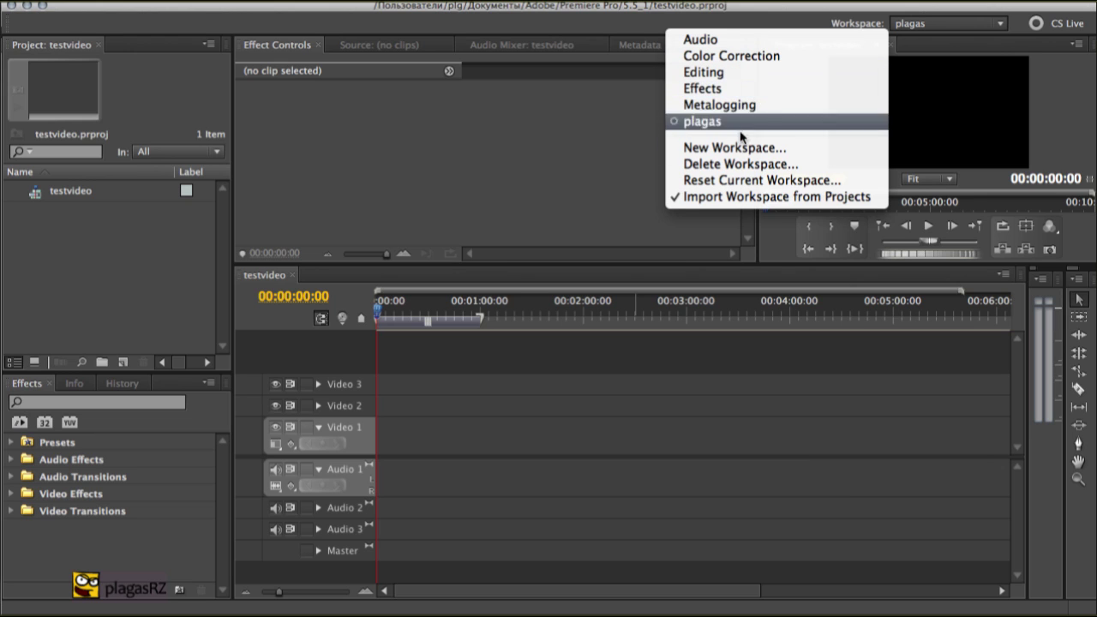
pyautogui.click(754, 88)
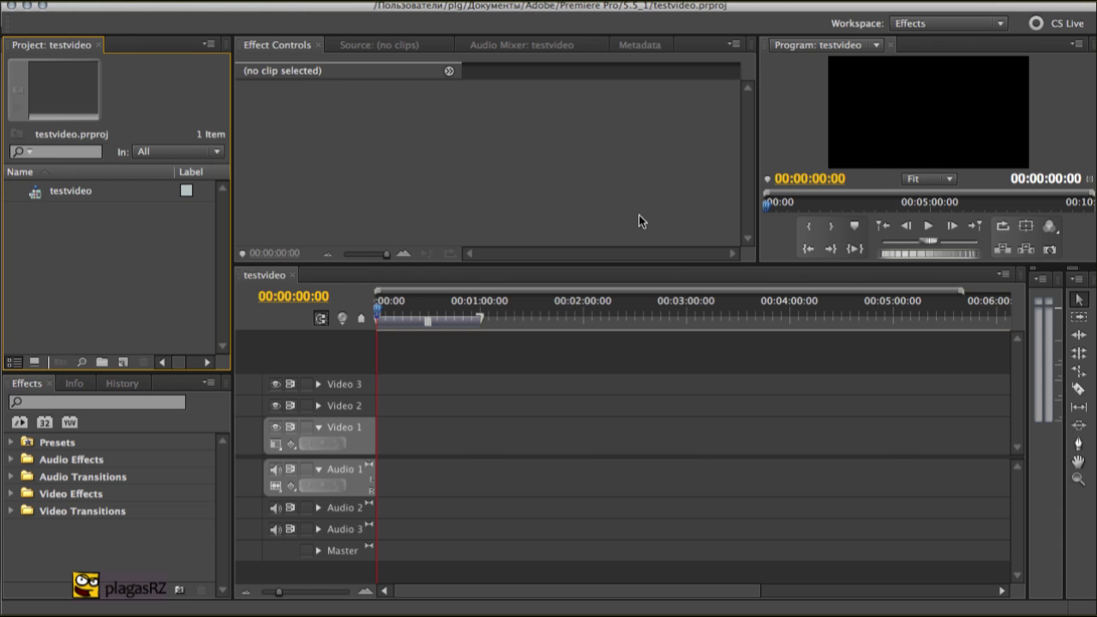
pyautogui.hotkey('alt', 'shift', '1')
pyautogui.click(946, 23)
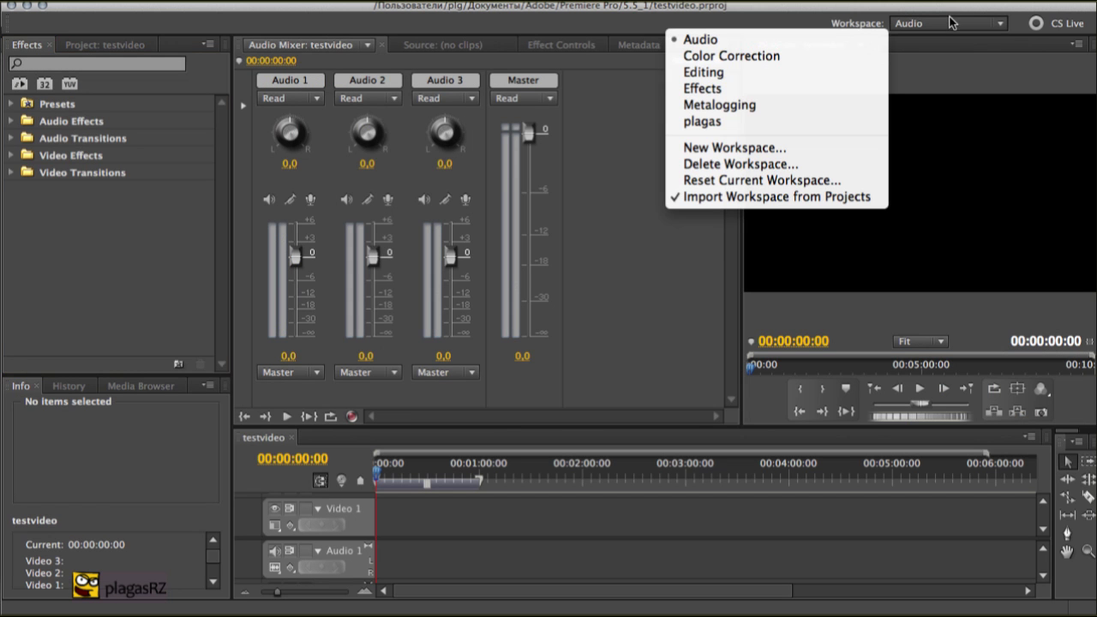
pyautogui.click(889, 69)
pyautogui.click(947, 24)
pyautogui.click(941, 31)
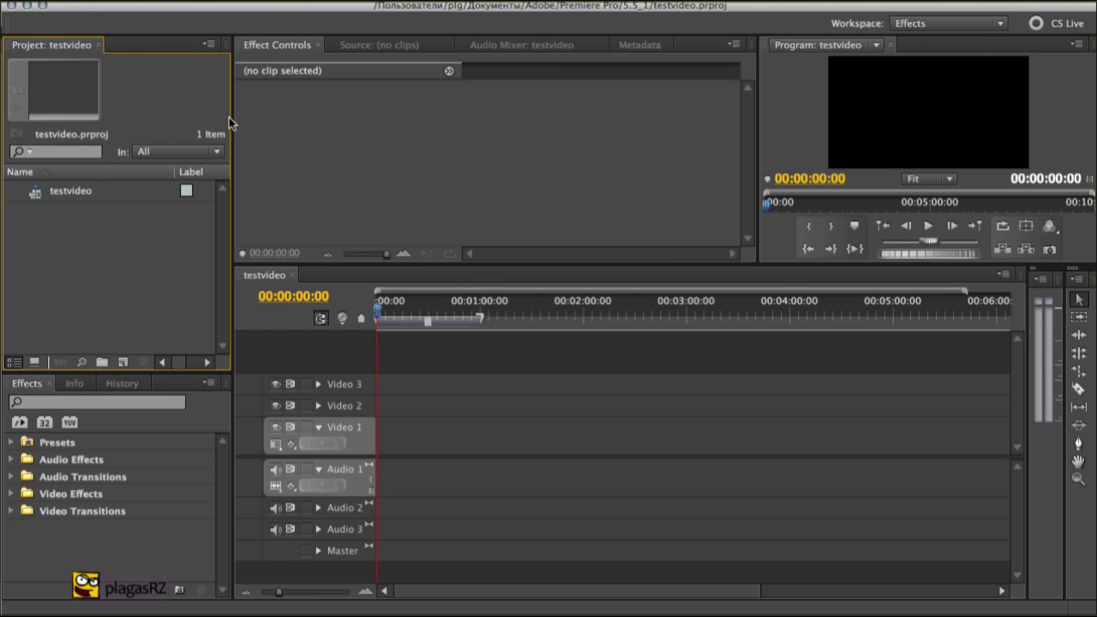
# - Resize the Project panel, move panels into other groups, and return to the saved plagas workspace
pyautogui.moveTo(232, 157)
pyautogui.mouseDown()
pyautogui.moveTo(284, 157)
pyautogui.moveTo(237, 156)
pyautogui.mouseUp()
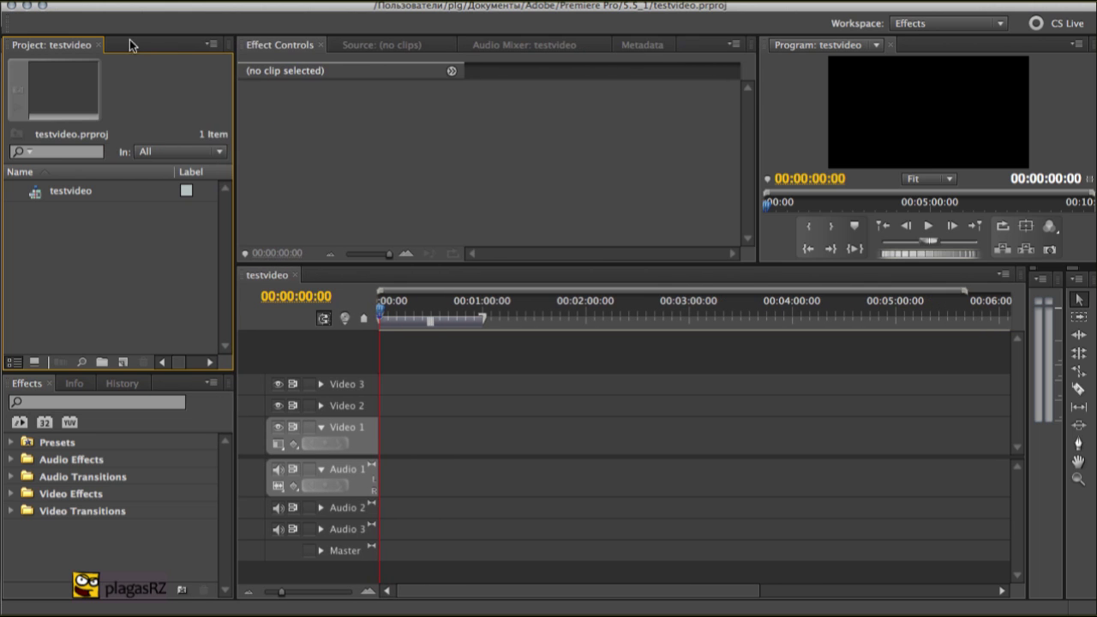
pyautogui.moveTo(149, 48); pyautogui.dragTo(426, 214)
pyautogui.moveTo(25, 43); pyautogui.dragTo(709, 19)
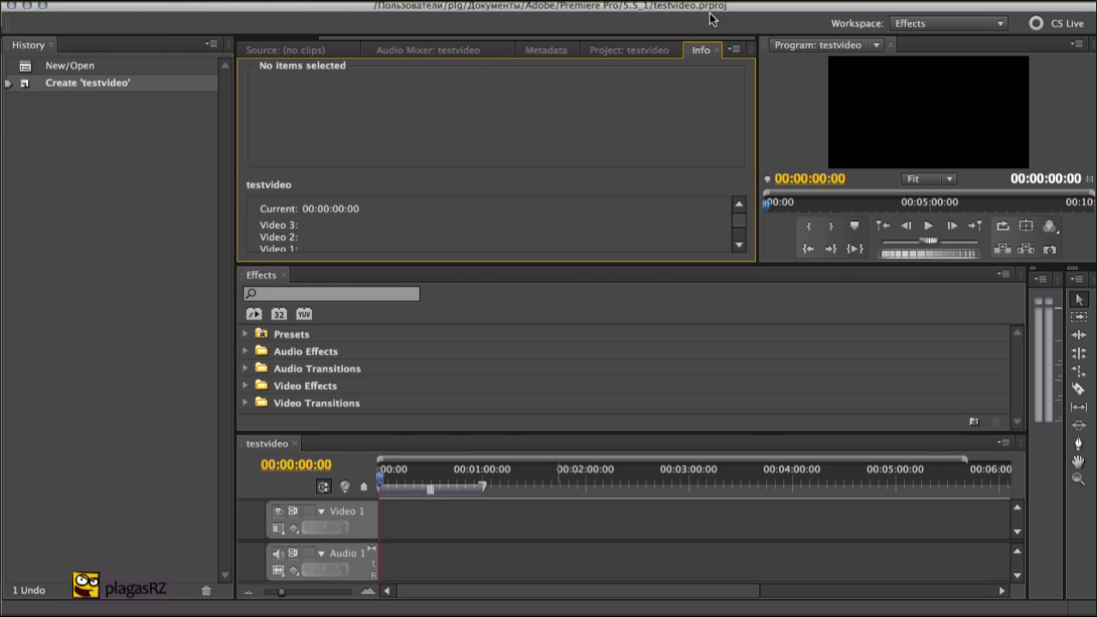
pyautogui.click(909, 26)
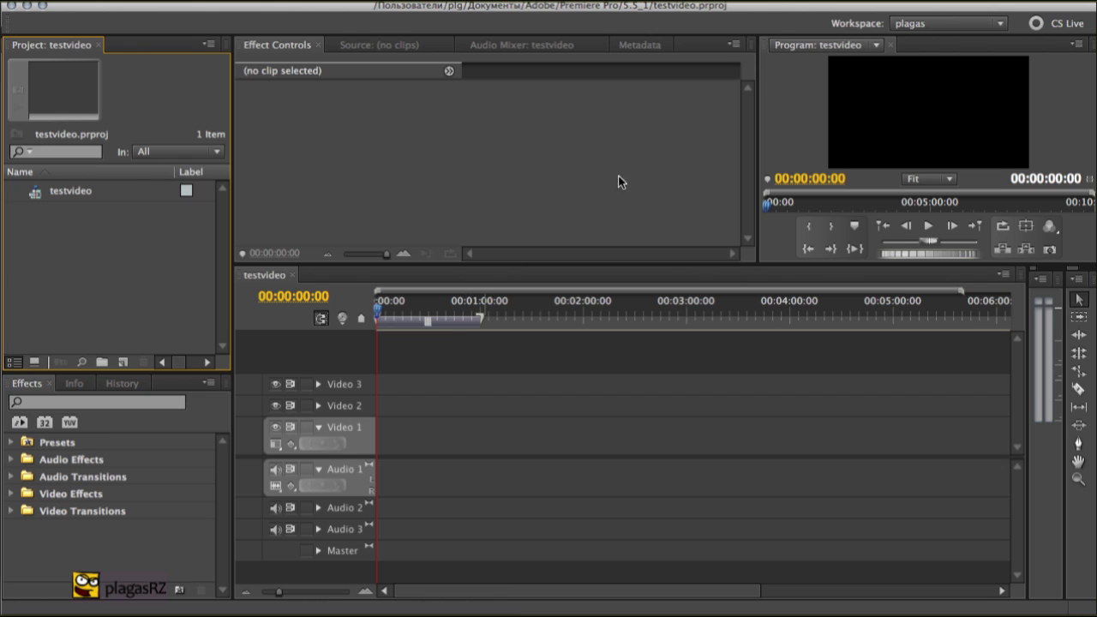
# - View the empty Source monitor and bring the Effect Controls panel back to the front
pyautogui.click(1092, 145)
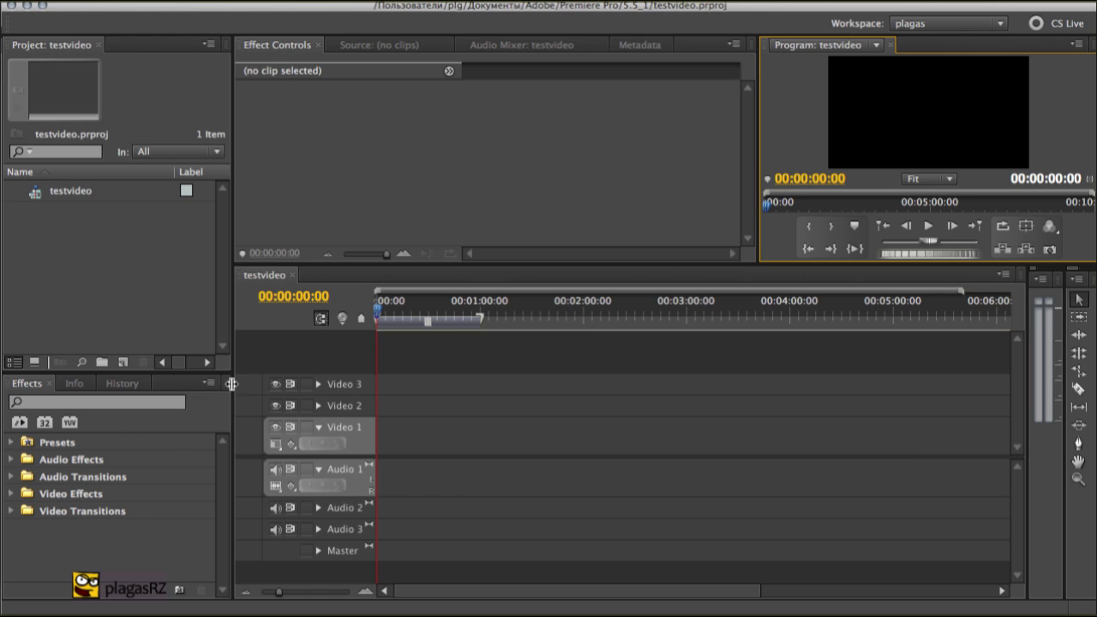
pyautogui.click(405, 46)
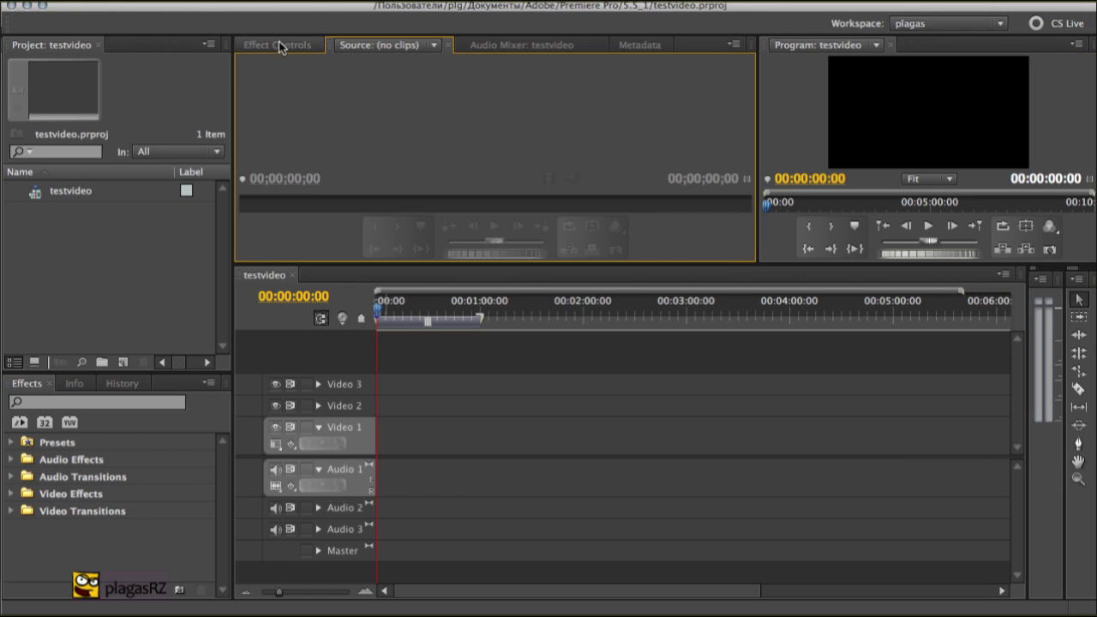
pyautogui.click(283, 46)
pyautogui.click(340, 51)
pyautogui.click(290, 45)
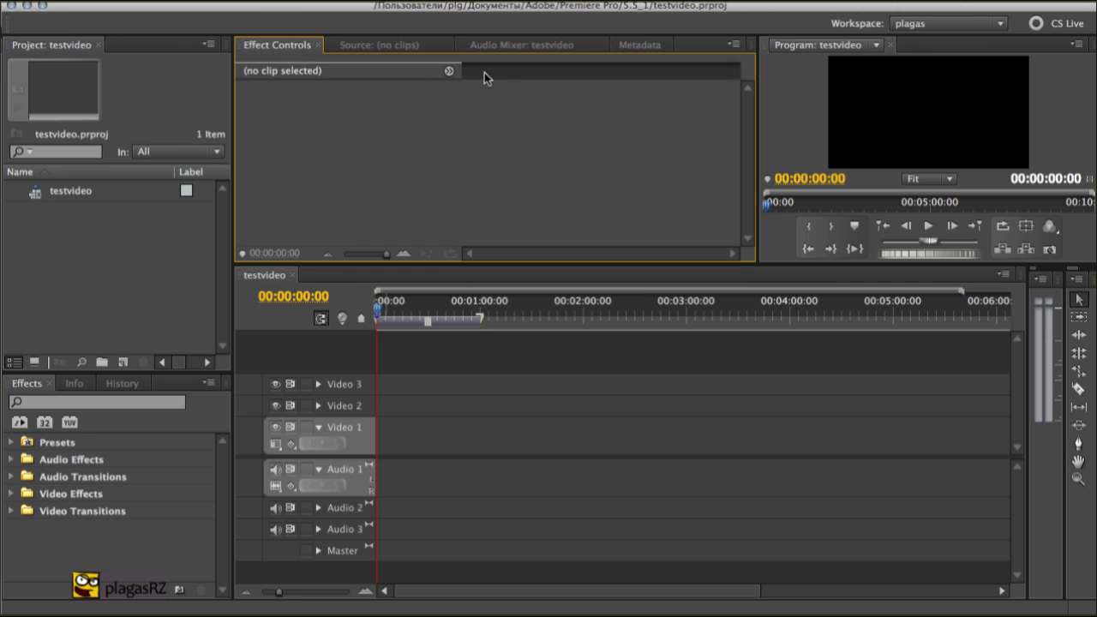
# - Switch to Adobe Flash, test-play shermanstadnileo.fla, and look at the shermanfire.fla document before returning to shermanstadnileo.fla
pyautogui.click(710, 609)
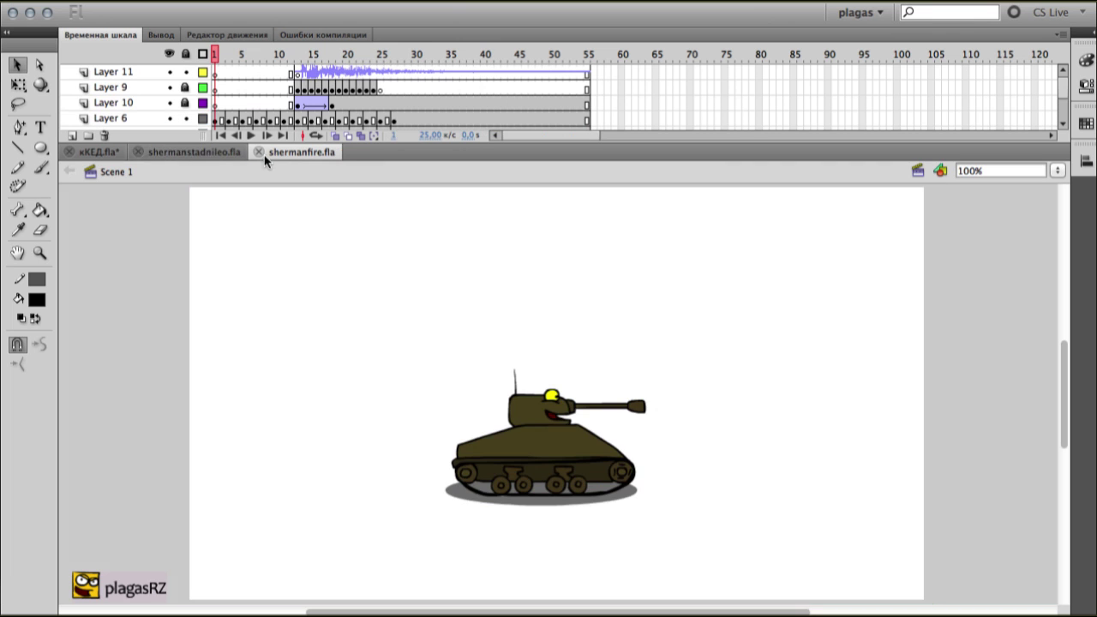
pyautogui.click(217, 149)
pyautogui.press('super+Return')
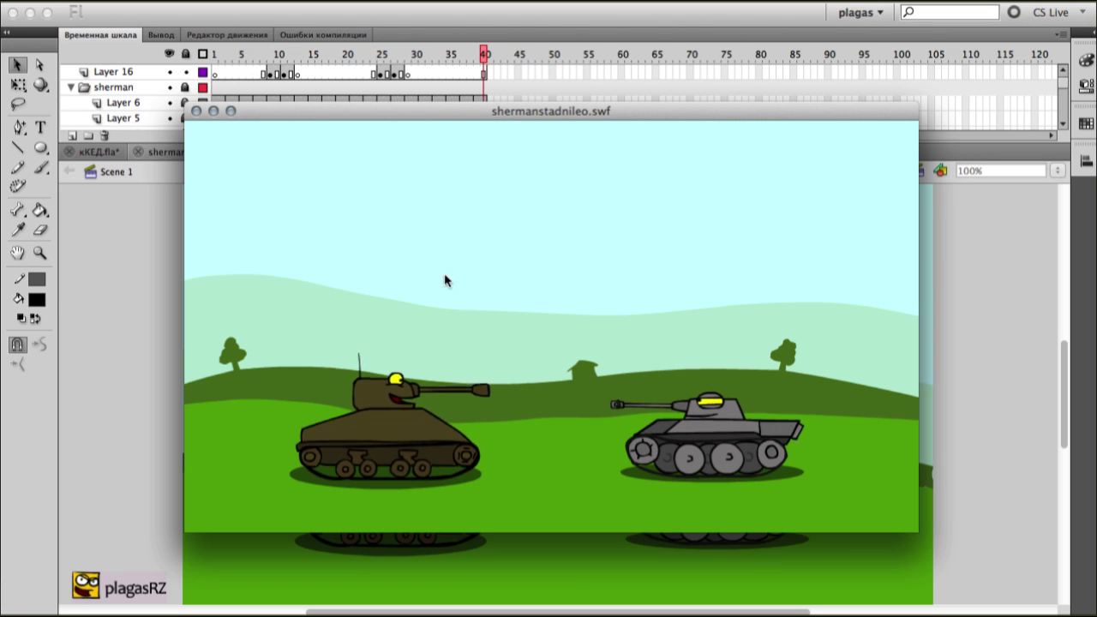
pyautogui.click(195, 110)
pyautogui.click(301, 152)
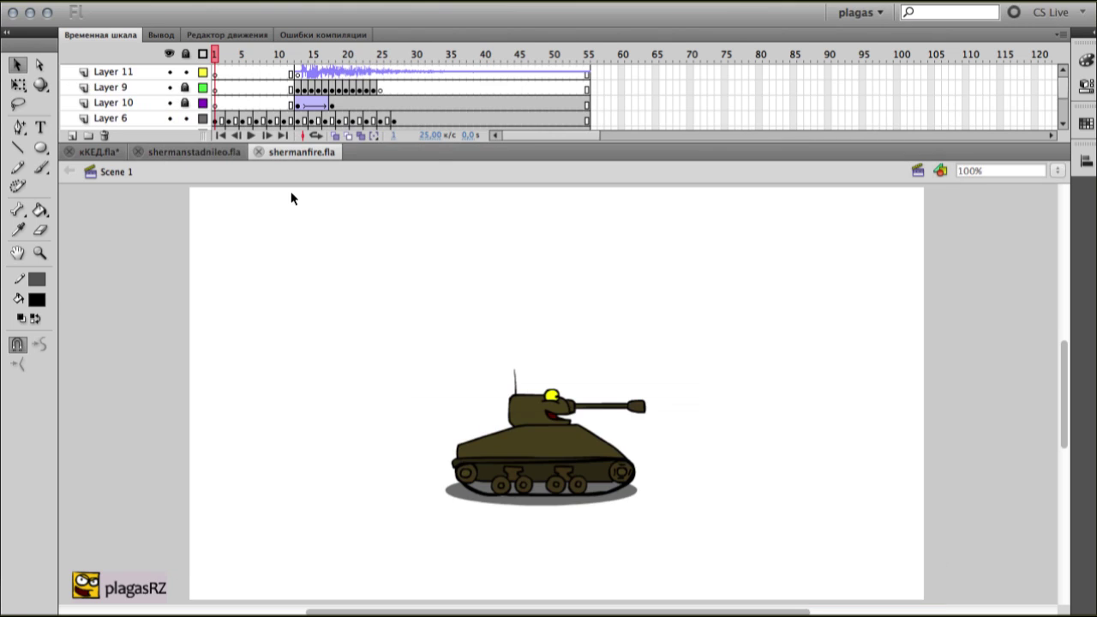
pyautogui.hotkey('ctrl', 'Tab')
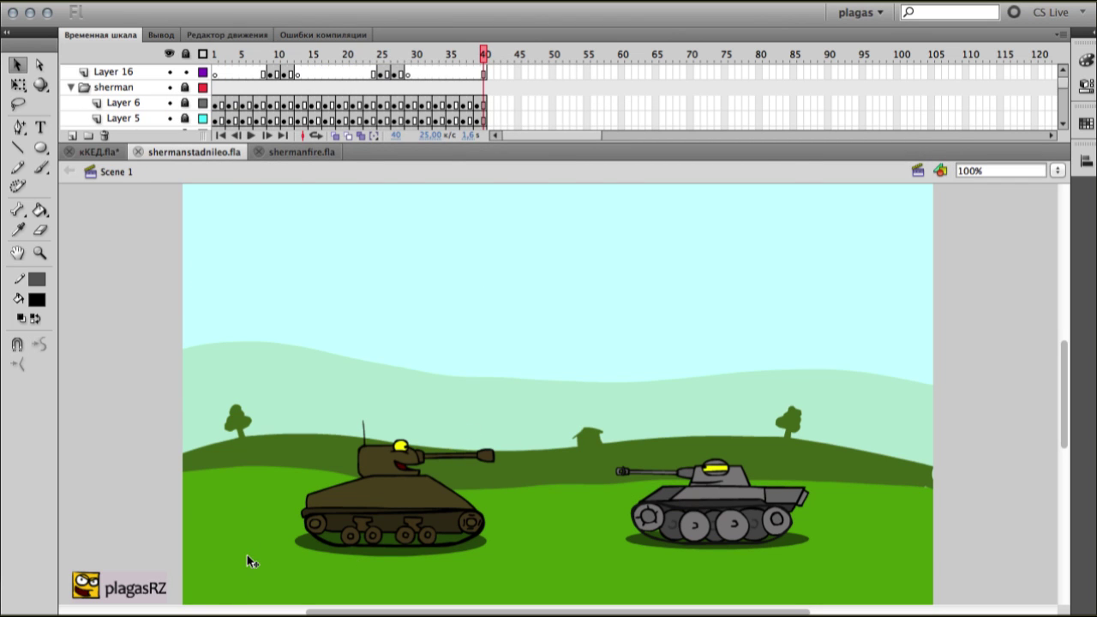
# - Switch to Adobe Premiere Pro, import shermanfire.swf and shermanstadnileo.swf into the project, and select shermanstadnileo.swf
pyautogui.press('super+Tab')
pyautogui.click(354, 295)
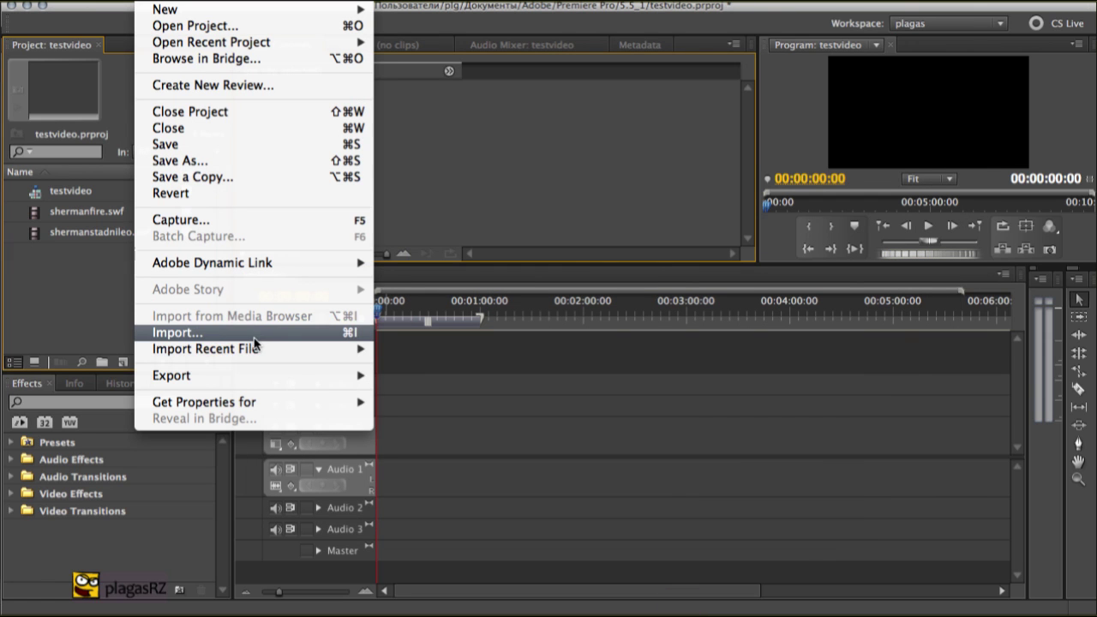
pyautogui.click(38, 236)
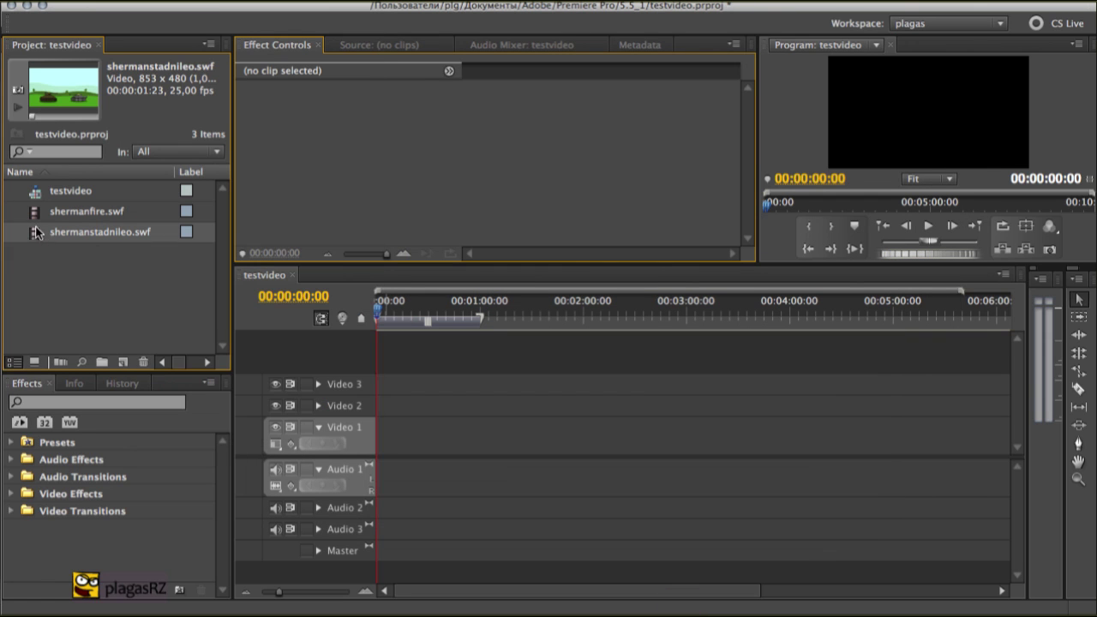
# - Place shermanstadnileo.swf at the start of Video 1 with shermanfire.swf directly after it
pyautogui.moveTo(354, 396); pyautogui.dragTo(388, 439)
pyautogui.moveTo(286, 594); pyautogui.dragTo(323, 592)
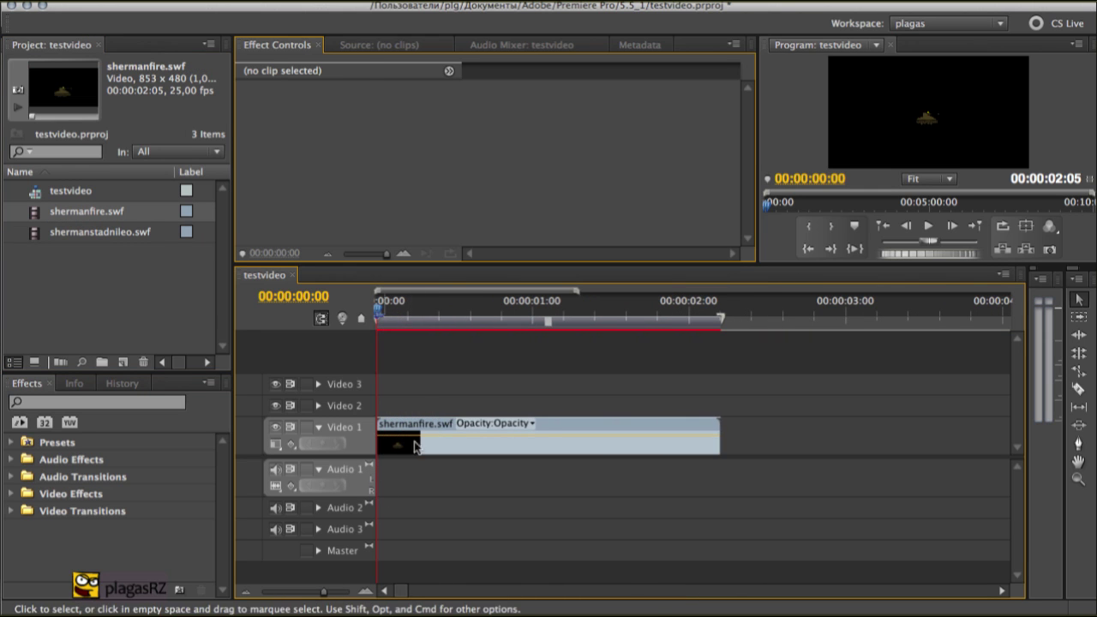
pyautogui.moveTo(428, 439); pyautogui.dragTo(561, 438)
pyautogui.moveTo(40, 233); pyautogui.dragTo(420, 441)
# - Scale the shermanstadnileo.swf and shermanfire.swf clips to the frame size and scrub through the sequence
pyautogui.moveTo(424, 319); pyautogui.dragTo(1042, 352)
pyautogui.click(535, 321)
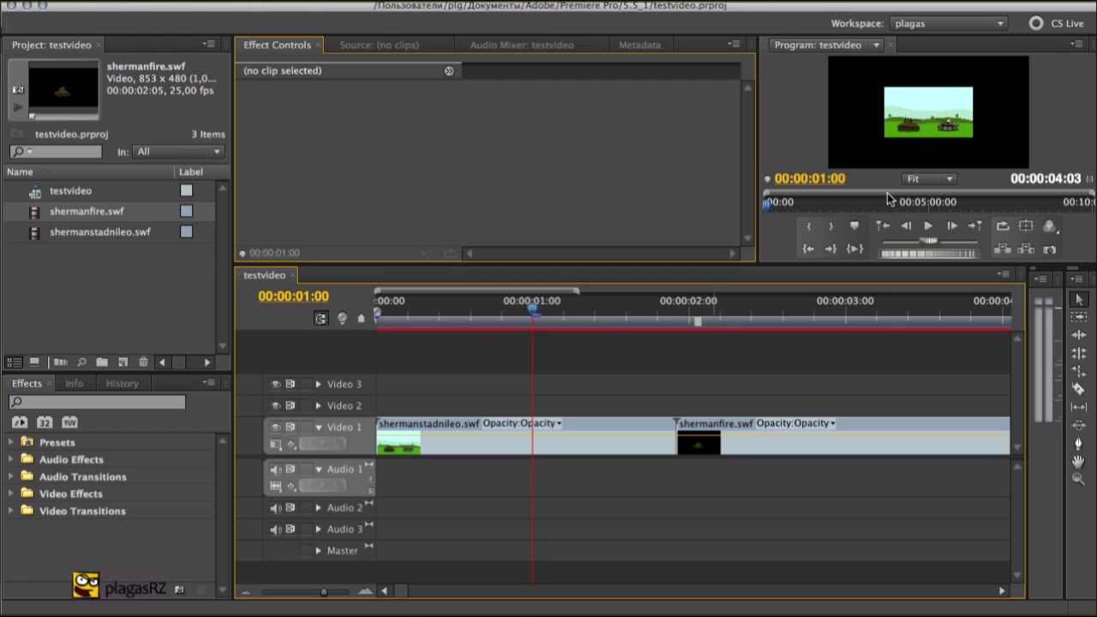
pyautogui.click(555, 423)
pyautogui.rightClick(558, 438)
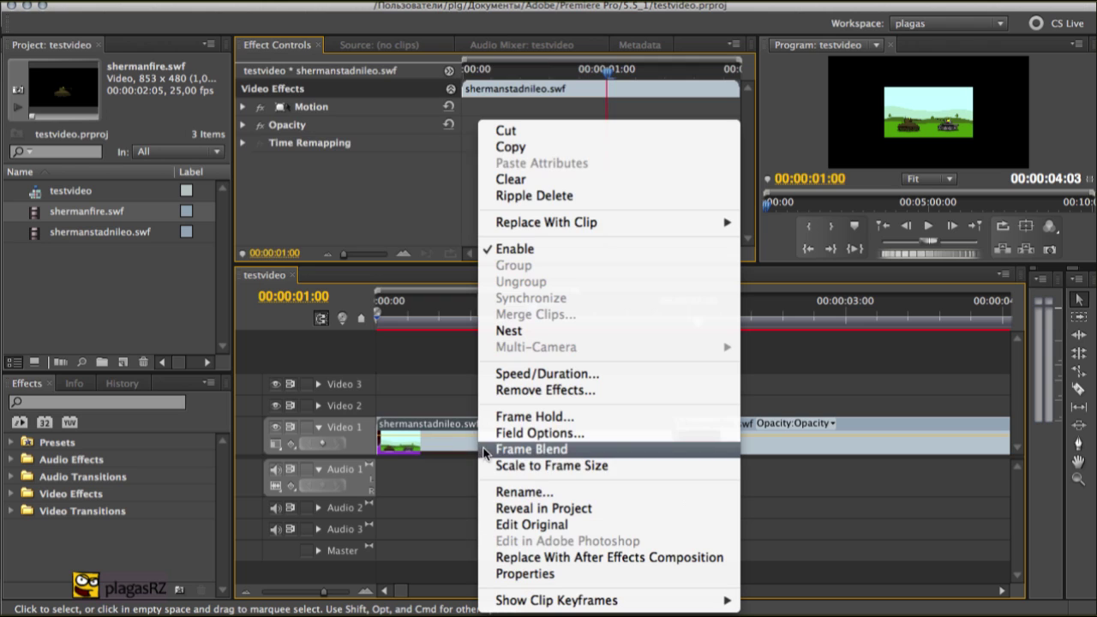
pyautogui.click(575, 469)
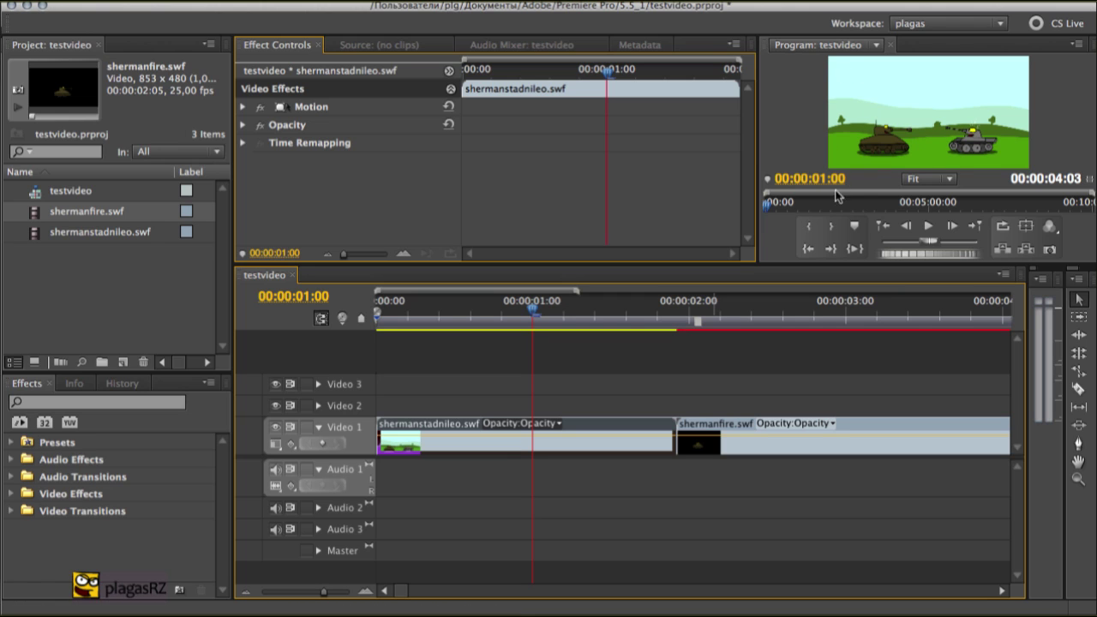
pyautogui.click(701, 317)
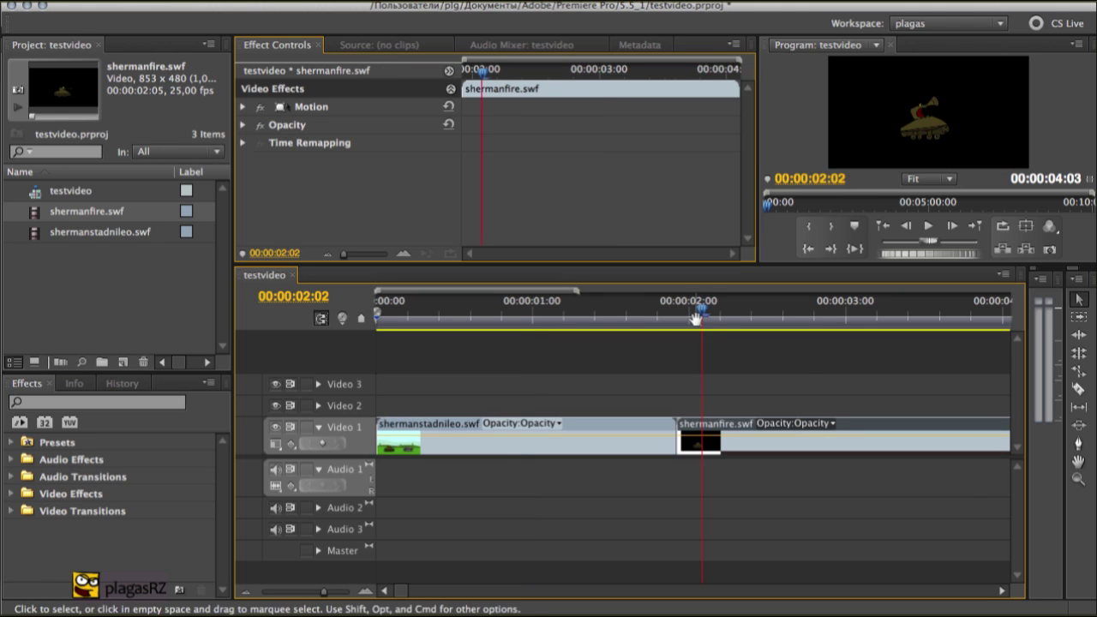
pyautogui.moveTo(694, 316); pyautogui.dragTo(854, 340)
# - Try trimming the end of the shermanstadnileo.swf clip and view the clip's available commands
pyautogui.moveTo(675, 442); pyautogui.dragTo(637, 446)
pyautogui.rightClick(492, 442)
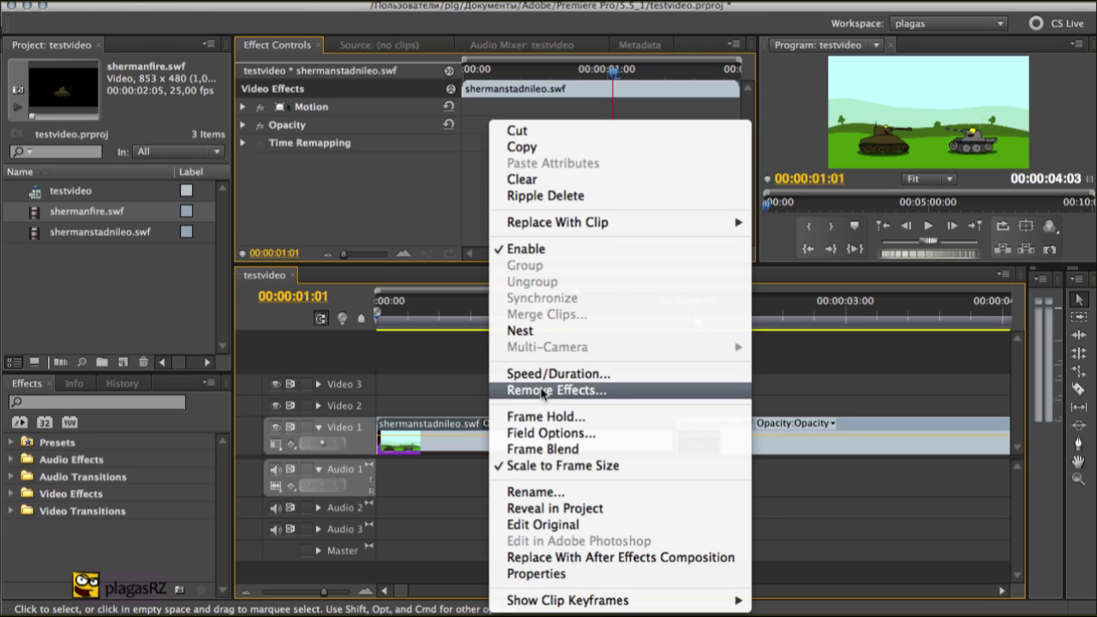
pyautogui.click(32, 501)
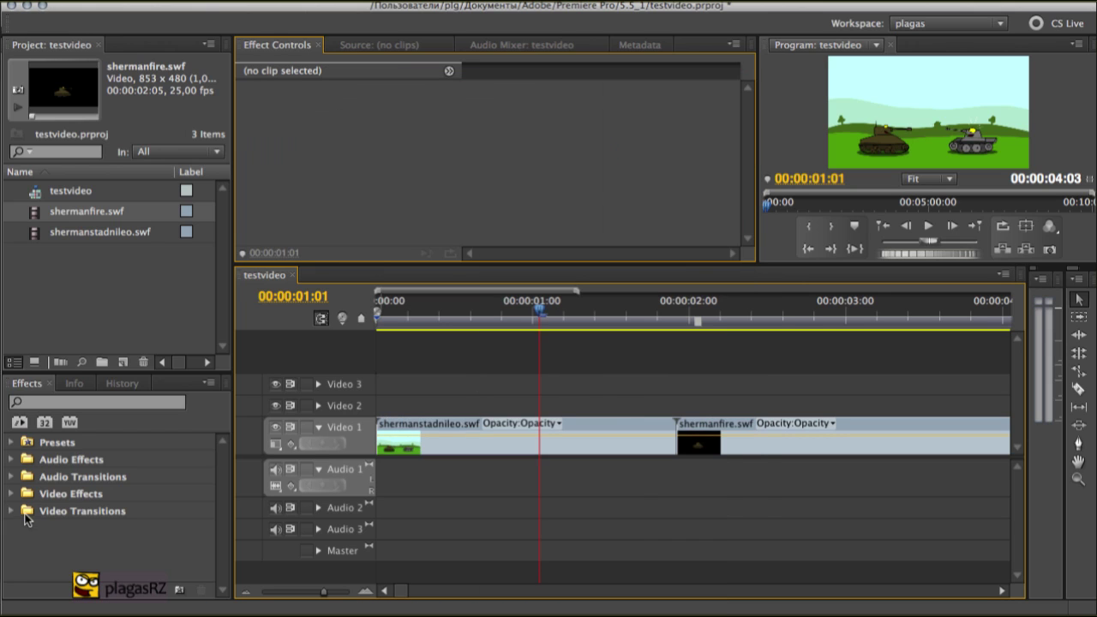
# - Try to apply the Dip to Black transition from the Dissolve group of Video Transitions to the shermanstadnileo.swf clip
pyautogui.click(12, 511)
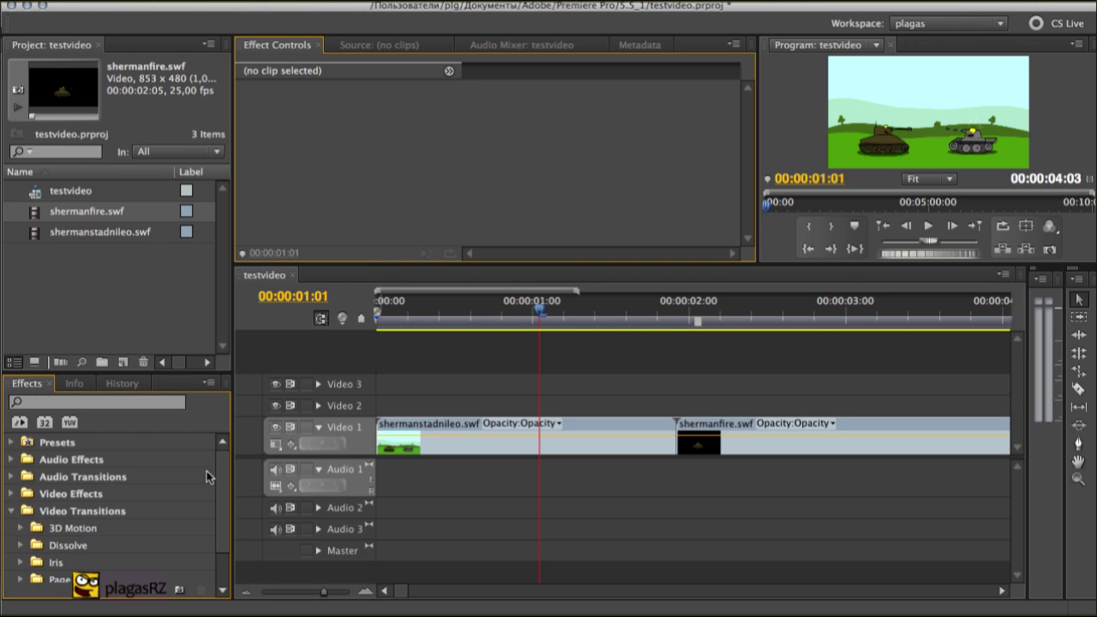
pyautogui.scroll(-2, 206, 477)
pyautogui.click(21, 512)
pyautogui.scroll(-1, 227, 503)
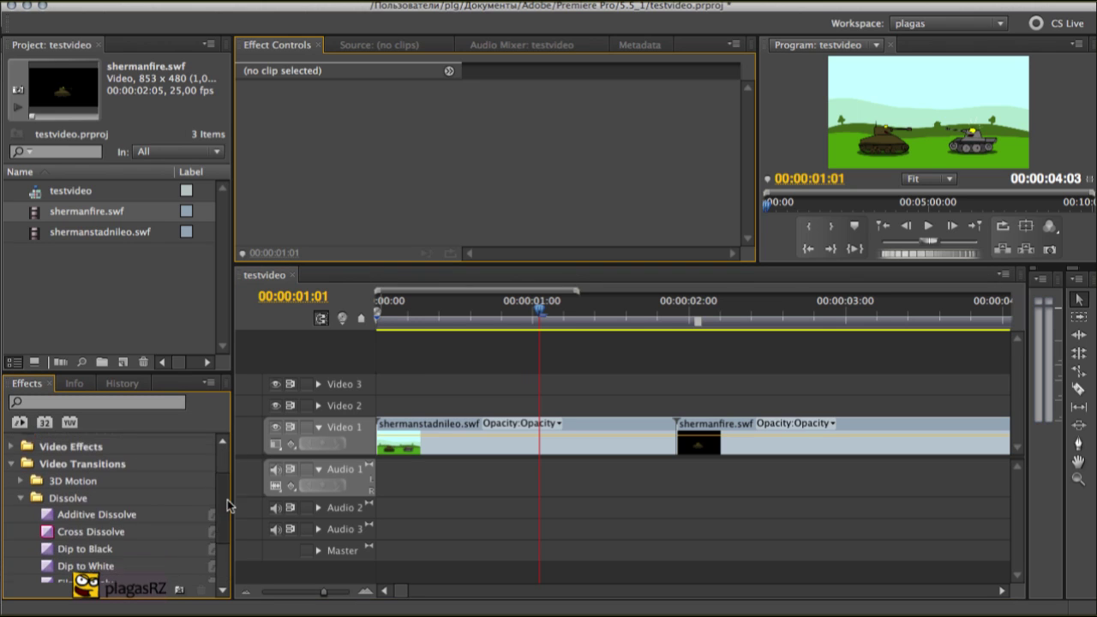
pyautogui.scroll(-2, 227, 499)
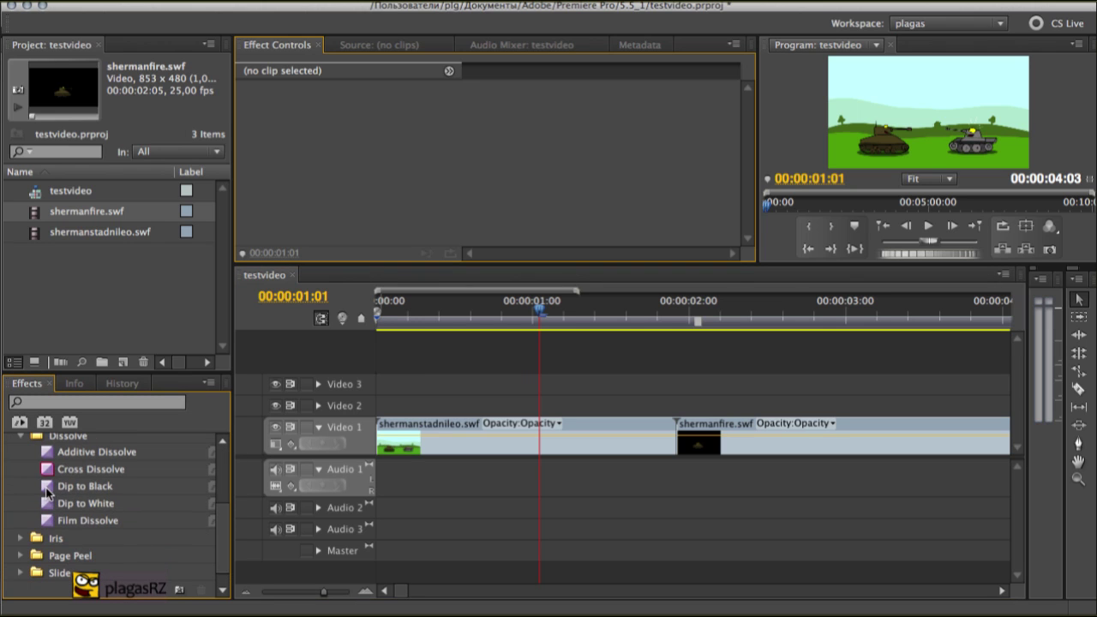
pyautogui.moveTo(47, 493); pyautogui.dragTo(506, 433)
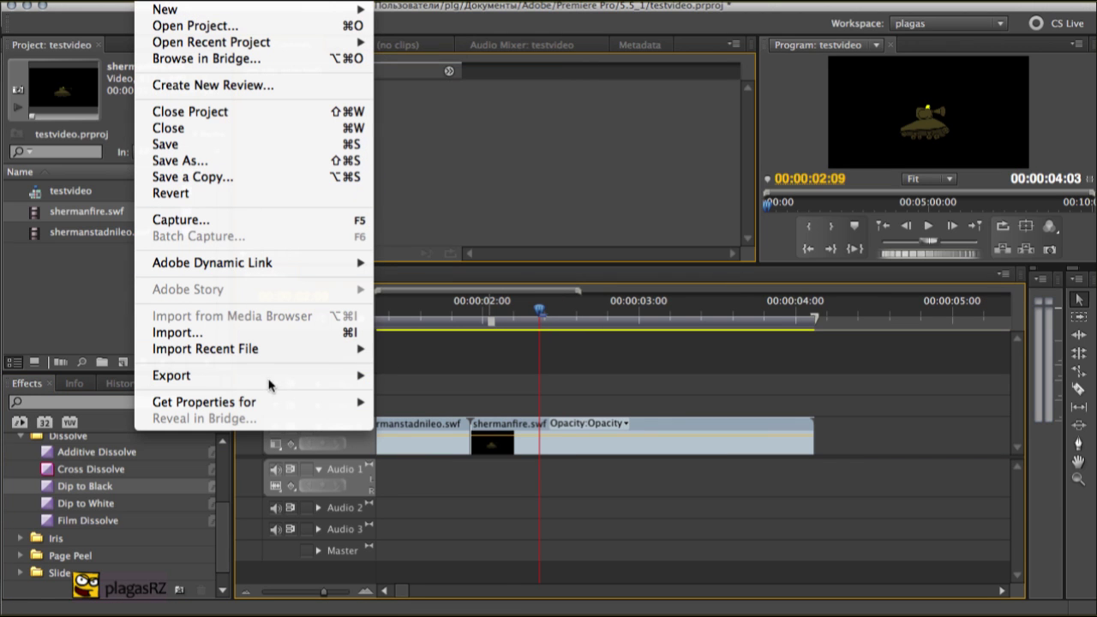
# - Open the media export settings for the testvideo sequence and choose the F4V format
pyautogui.moveTo(270, 378)
pyautogui.click(427, 380)
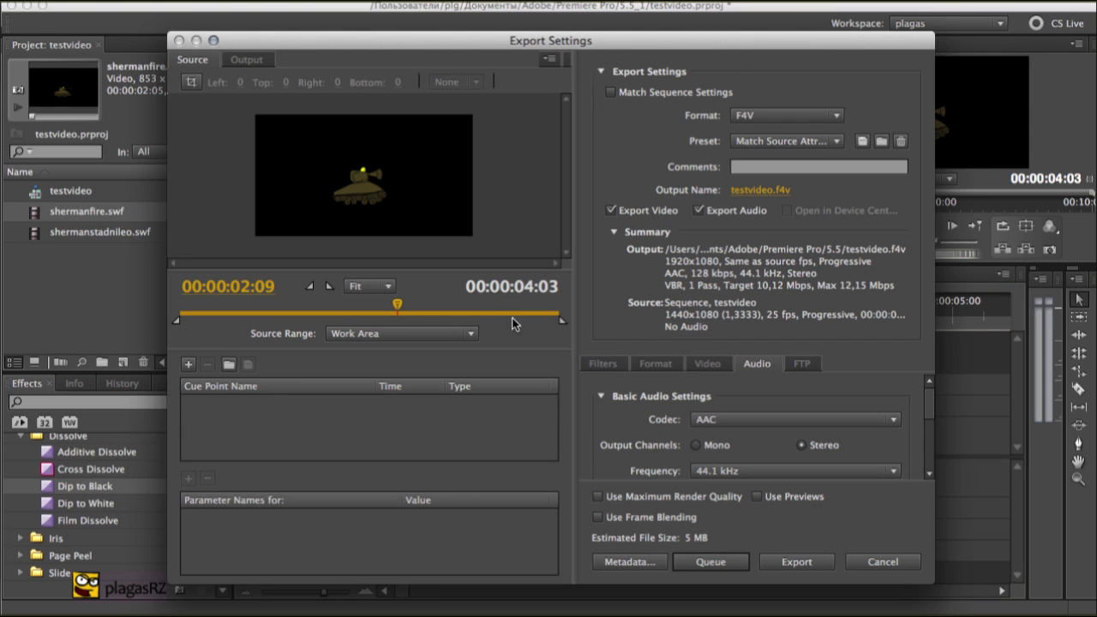
pyautogui.click(837, 118)
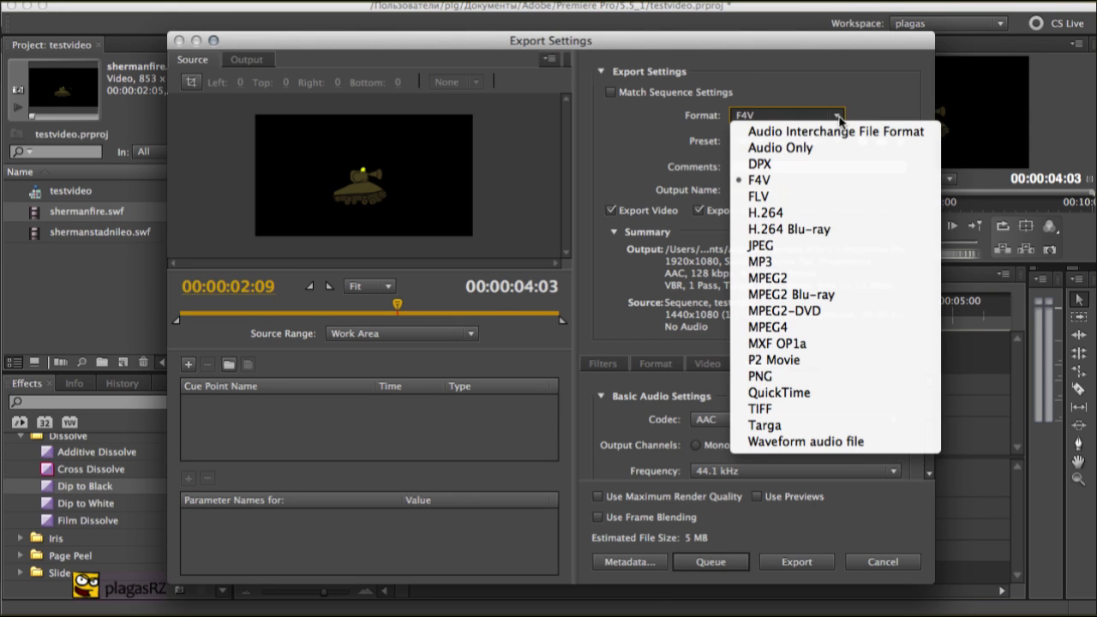
pyautogui.click(784, 182)
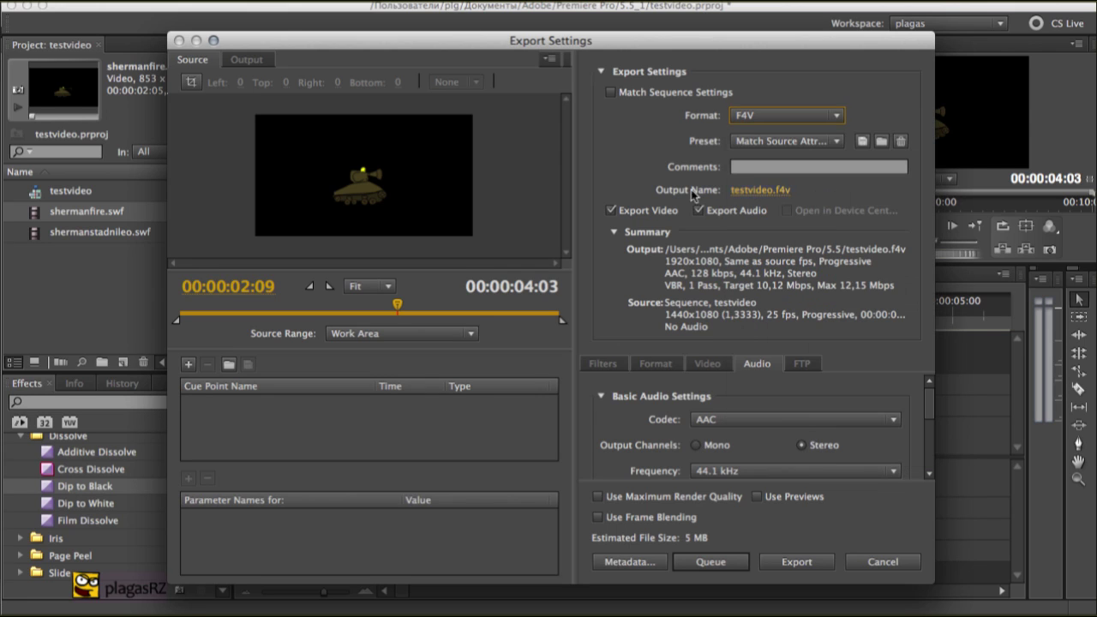
# - Change the export format to H.264 and choose the YouTube Widescreen HD preset
pyautogui.click(819, 142)
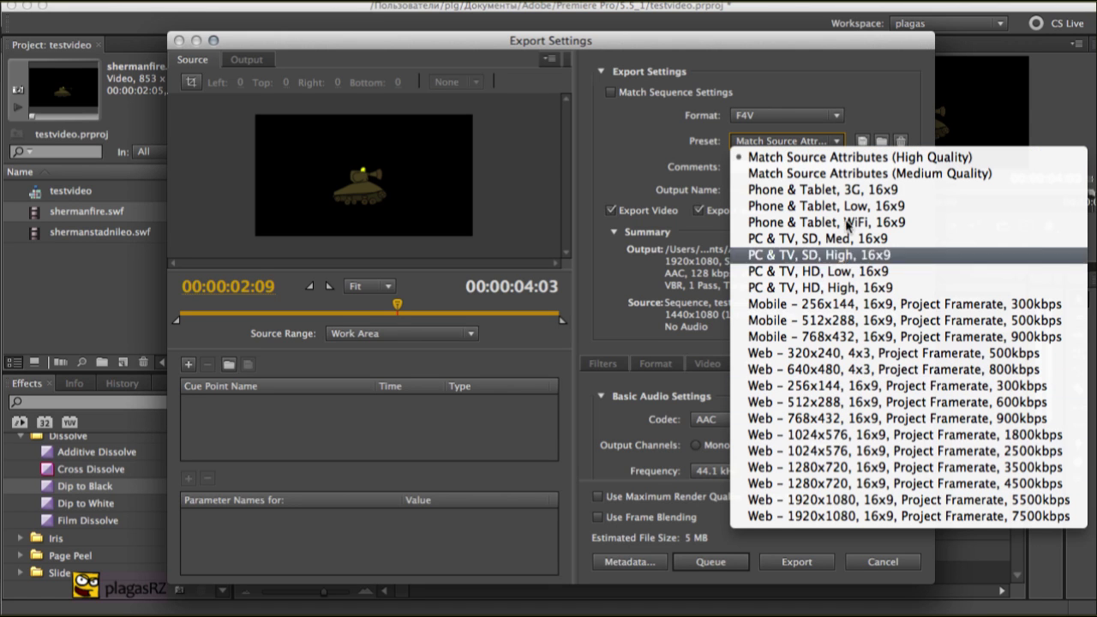
pyautogui.click(878, 161)
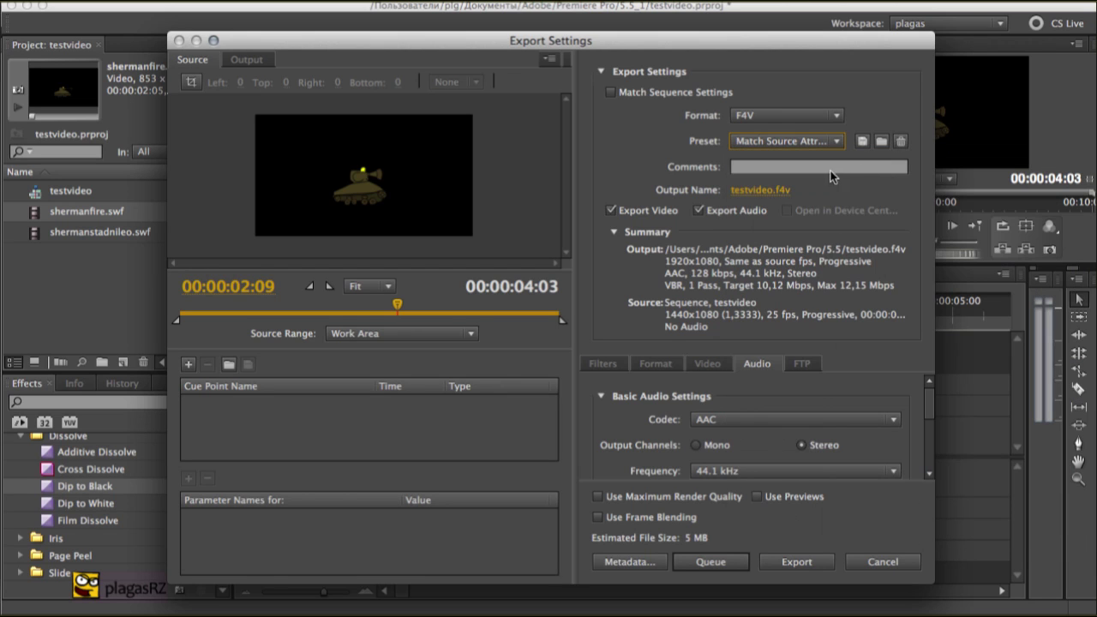
pyautogui.click(827, 115)
pyautogui.press('Escape')
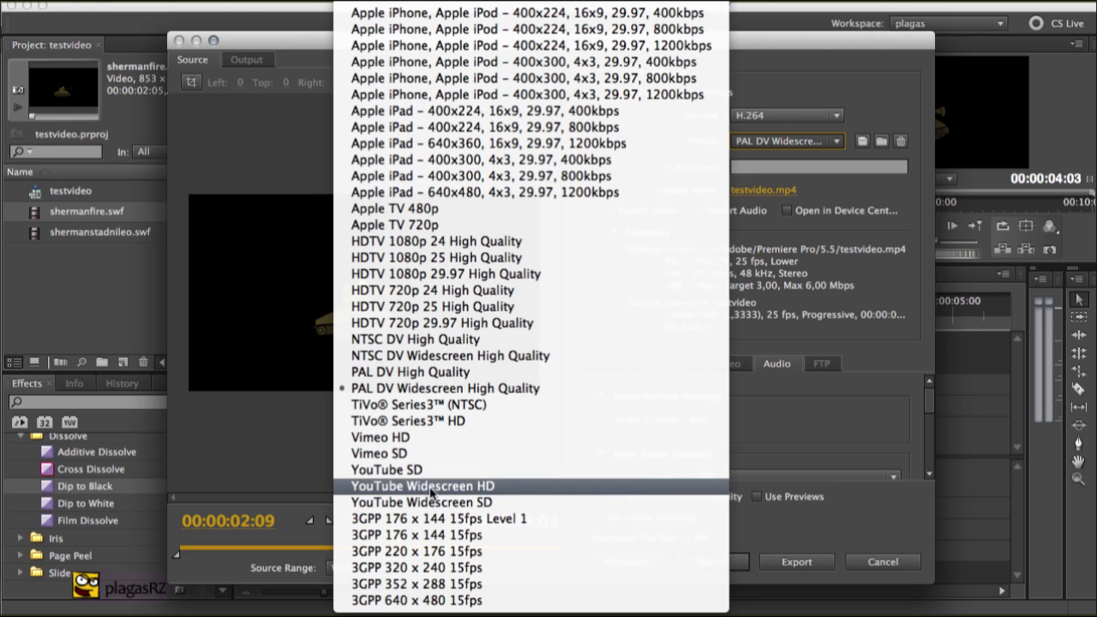
pyautogui.click(476, 488)
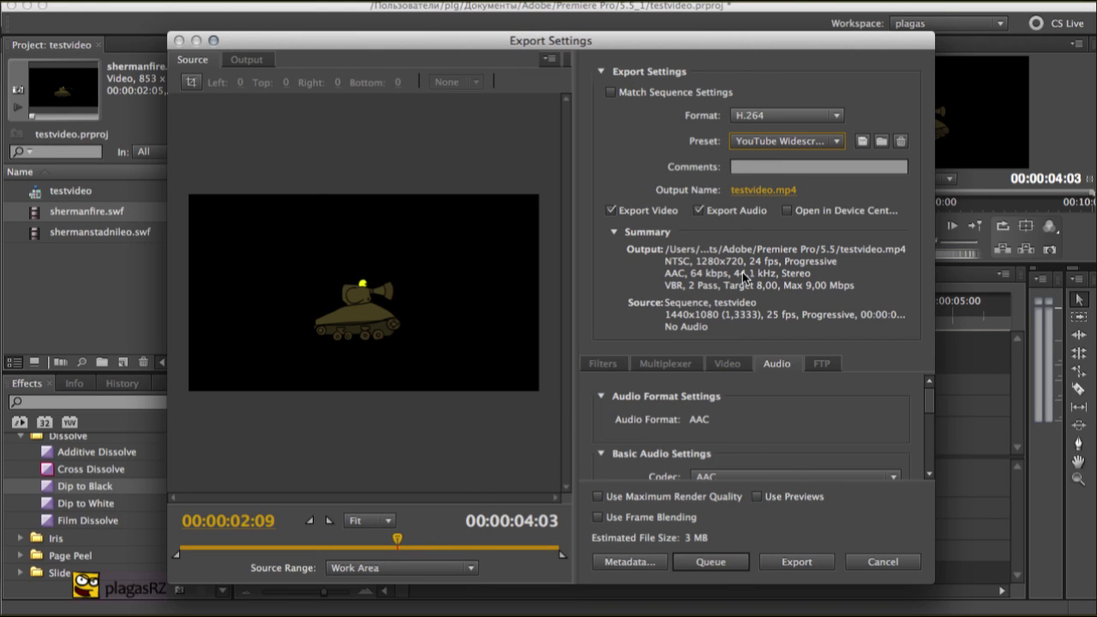
# - Send the testvideo export to the Adobe Media Encoder queue and start encoding it
pyautogui.click(699, 568)
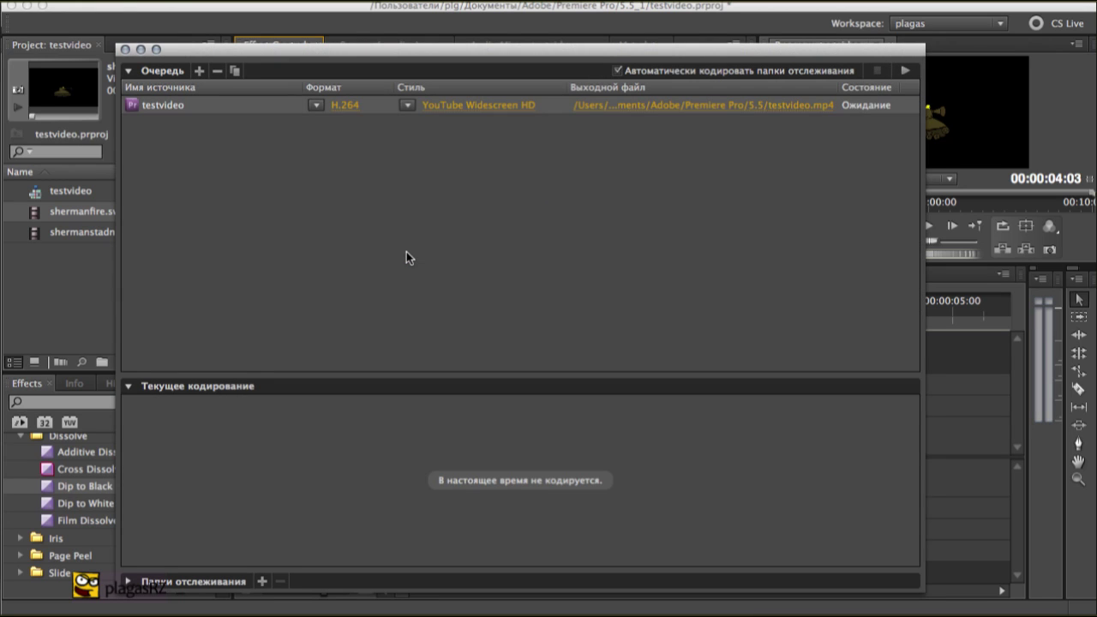
pyautogui.click(905, 70)
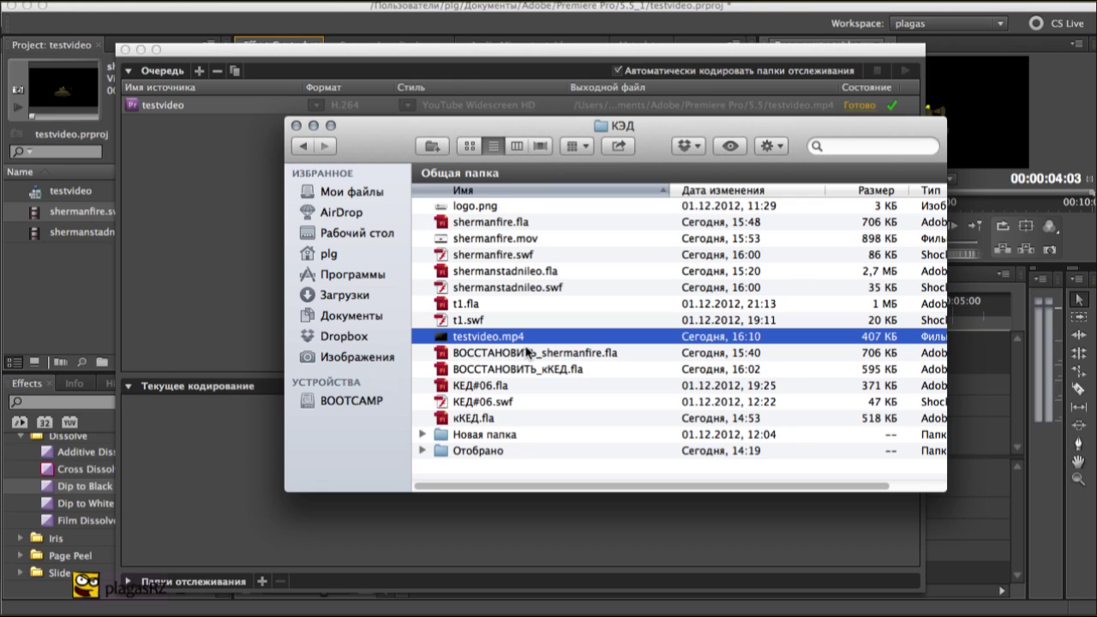
# - Open the exported testvideo.mp4 from the КЭД folder, play it from the beginning, and close the player
pyautogui.press('super+o')
pyautogui.click(557, 521)
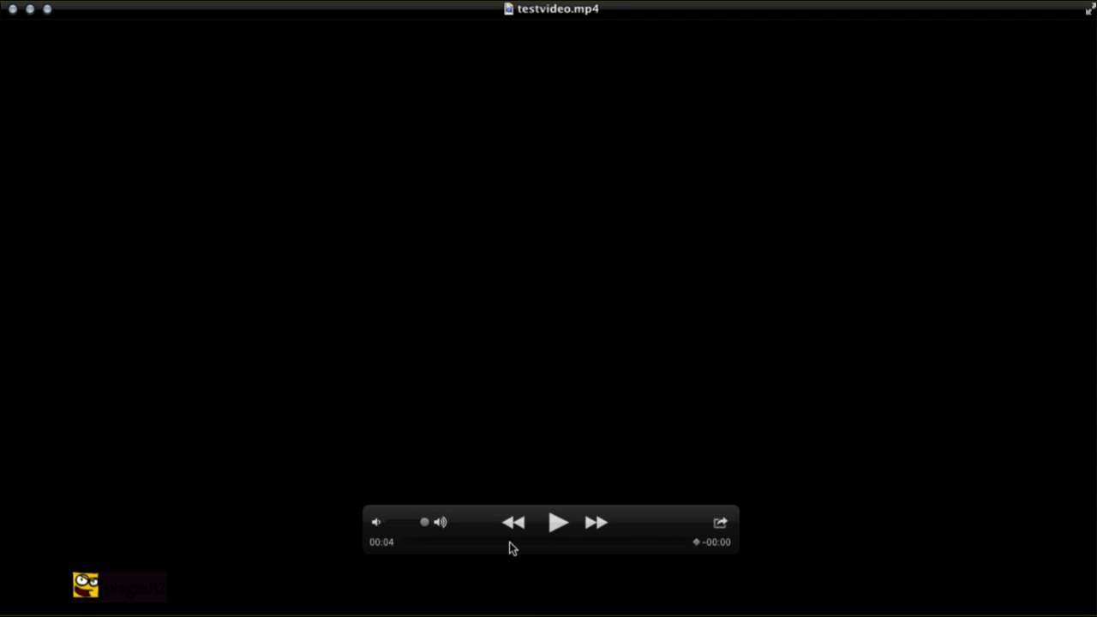
pyautogui.click(510, 543)
pyautogui.click(558, 522)
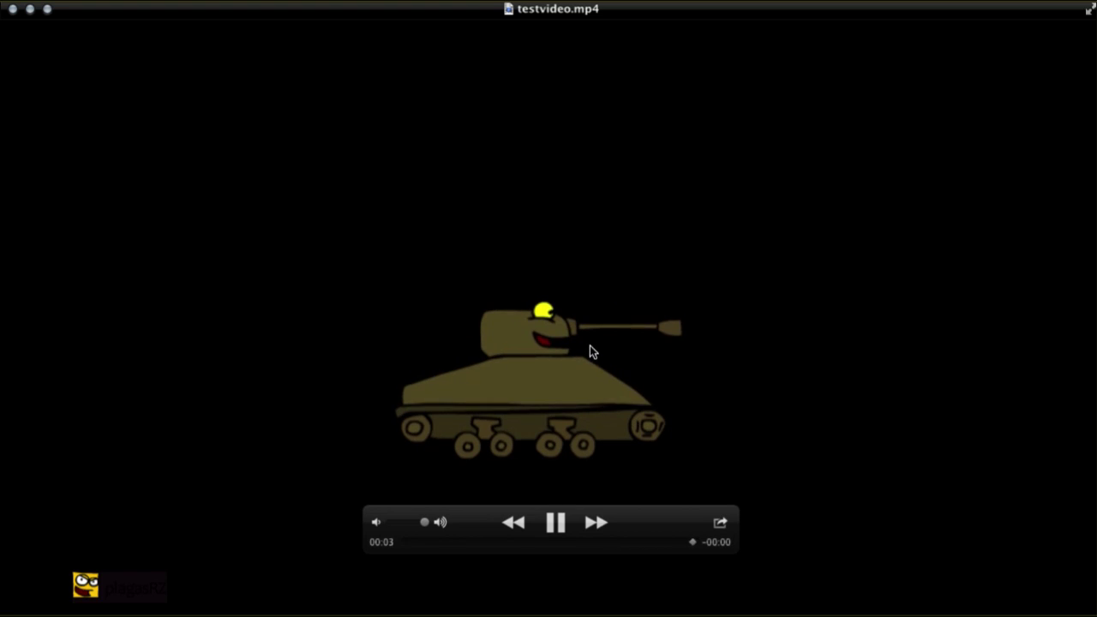
pyautogui.click(13, 8)
pyautogui.click(234, 193)
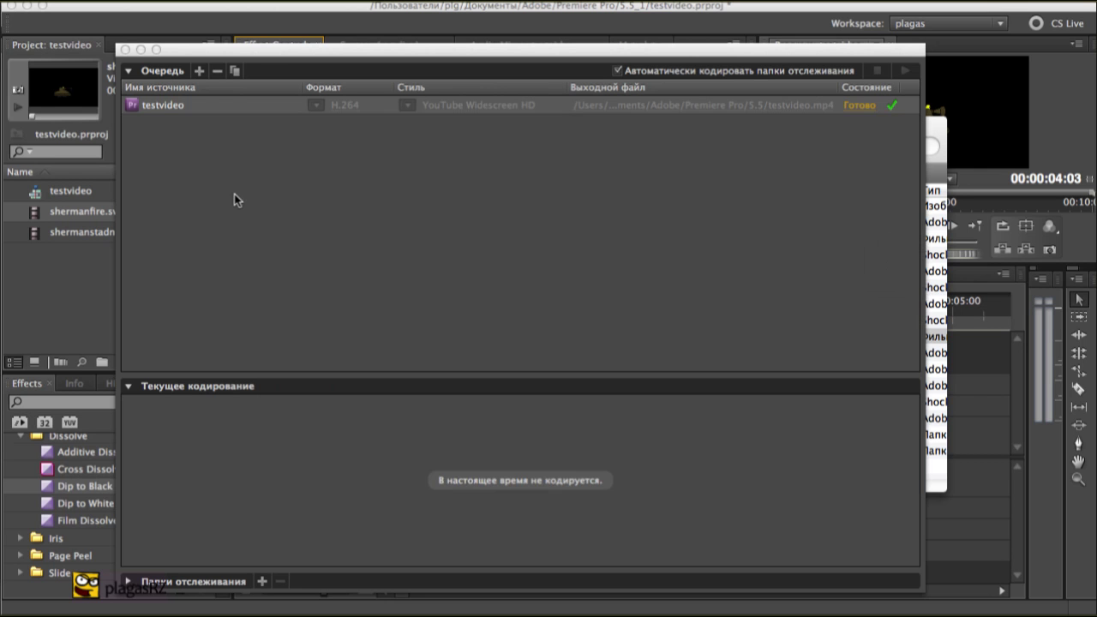
# - Switch to Flash and handwrite "Всем спасибо!" in black with a larger brush on frame 10 of кКЕД.fla
pyautogui.click(593, 337)
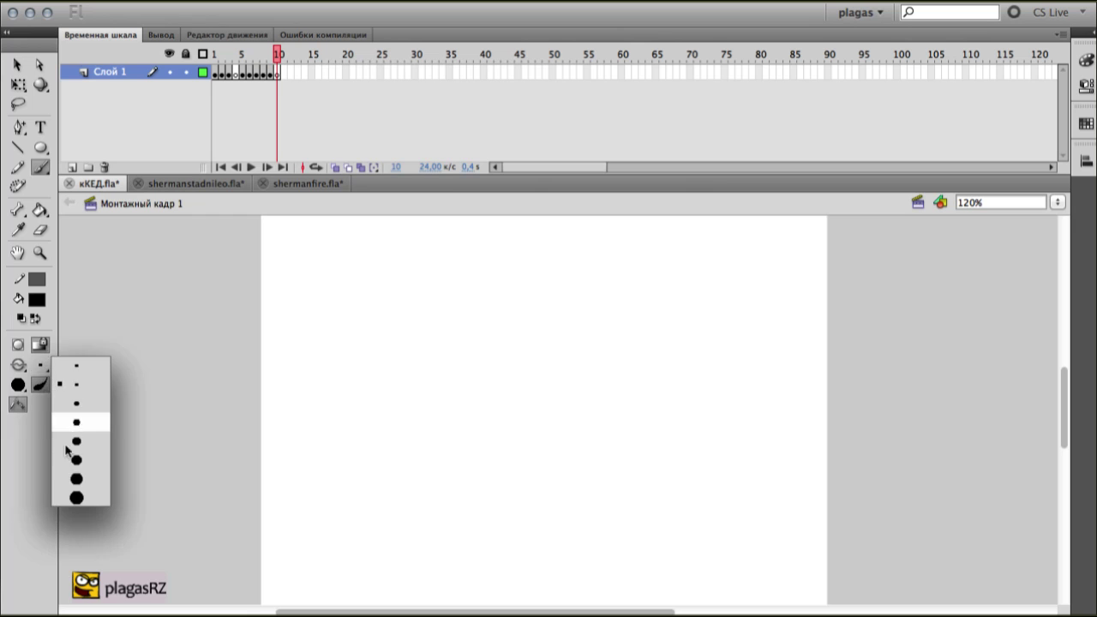
pyautogui.click(74, 466)
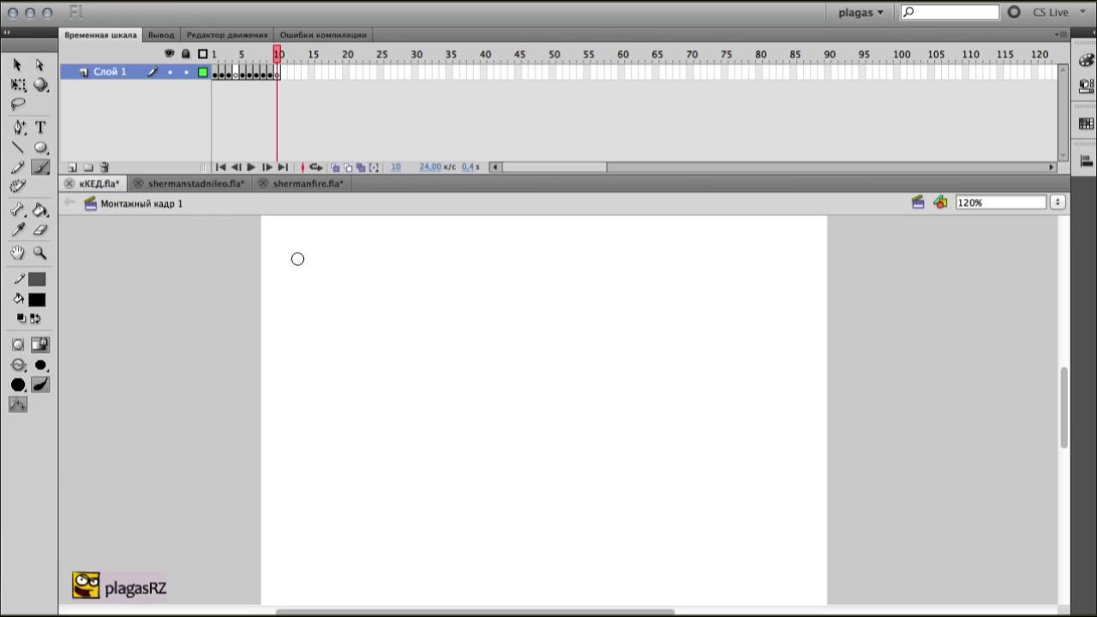
pyautogui.moveTo(296, 256)
pyautogui.mouseDown()
pyautogui.moveTo(304, 310)
pyautogui.moveTo(289, 272)
pyautogui.moveTo(322, 275)
pyautogui.moveTo(346, 298)
pyautogui.moveTo(304, 319)
pyautogui.mouseUp()
pyautogui.moveTo(398, 276)
pyautogui.mouseDown()
pyautogui.moveTo(403, 301)
pyautogui.moveTo(452, 300)
pyautogui.moveTo(502, 265)
pyautogui.moveTo(515, 301)
pyautogui.mouseUp()
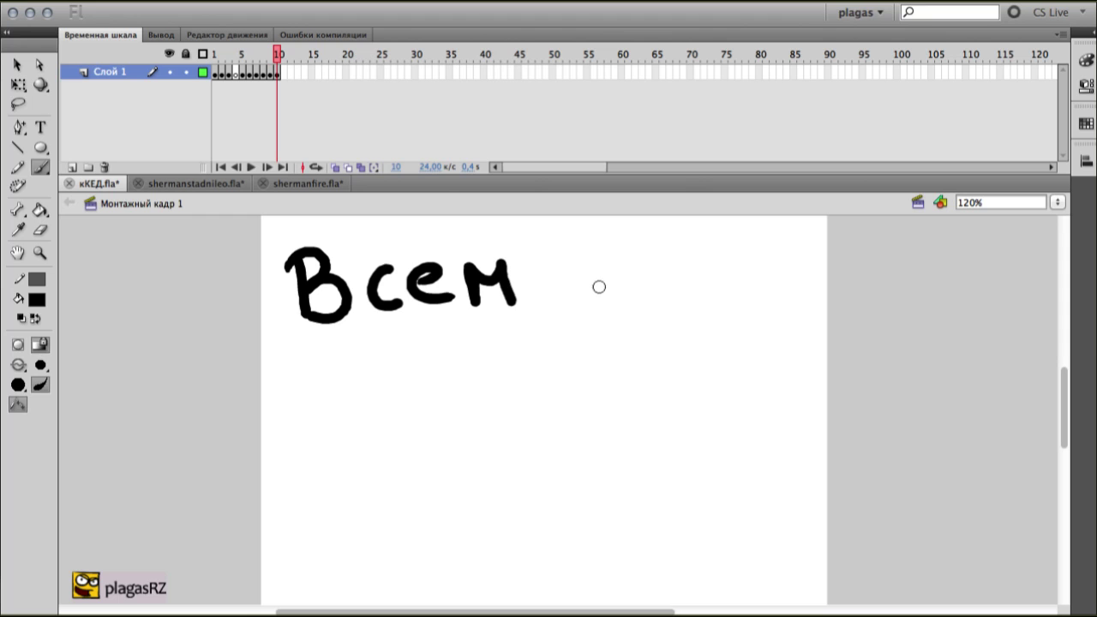
pyautogui.moveTo(383, 356)
pyautogui.mouseDown()
pyautogui.moveTo(402, 395)
pyautogui.moveTo(451, 355)
pyautogui.moveTo(456, 394)
pyautogui.mouseUp()
pyautogui.moveTo(493, 352); pyautogui.dragTo(512, 389)
pyautogui.moveTo(555, 353)
pyautogui.mouseDown()
pyautogui.moveTo(560, 389)
pyautogui.moveTo(610, 351)
pyautogui.moveTo(612, 386)
pyautogui.mouseUp()
pyautogui.moveTo(639, 341)
pyautogui.mouseDown()
pyautogui.moveTo(641, 387)
pyautogui.moveTo(671, 329)
pyautogui.mouseUp()
pyautogui.moveTo(701, 351); pyautogui.dragTo(713, 338)
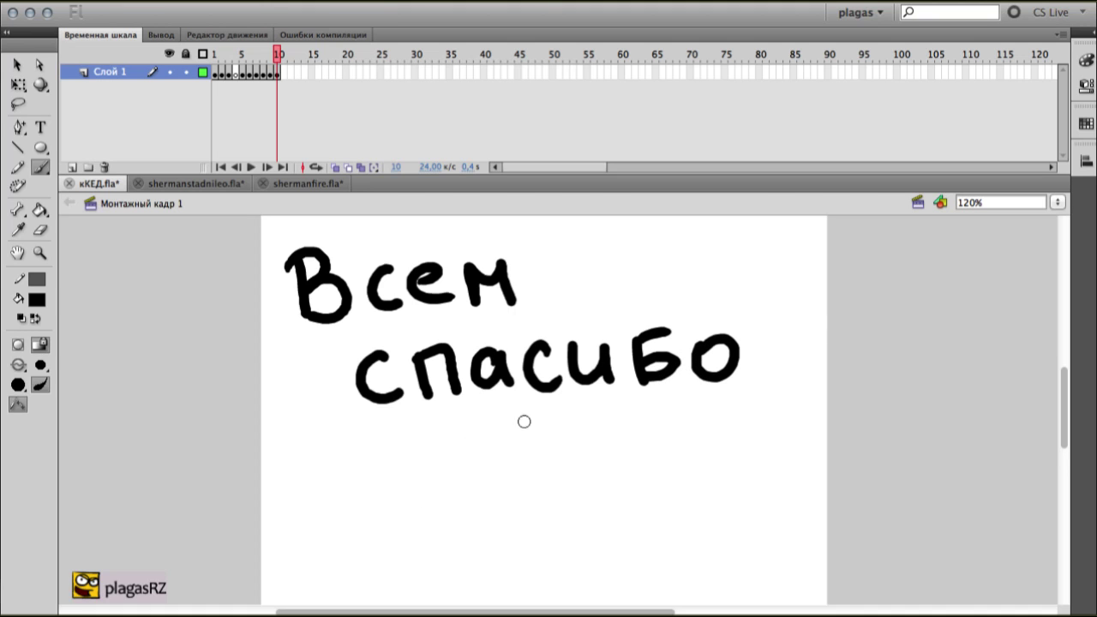
pyautogui.moveTo(767, 272); pyautogui.dragTo(773, 336)
pyautogui.moveTo(772, 376); pyautogui.dragTo(774, 395)
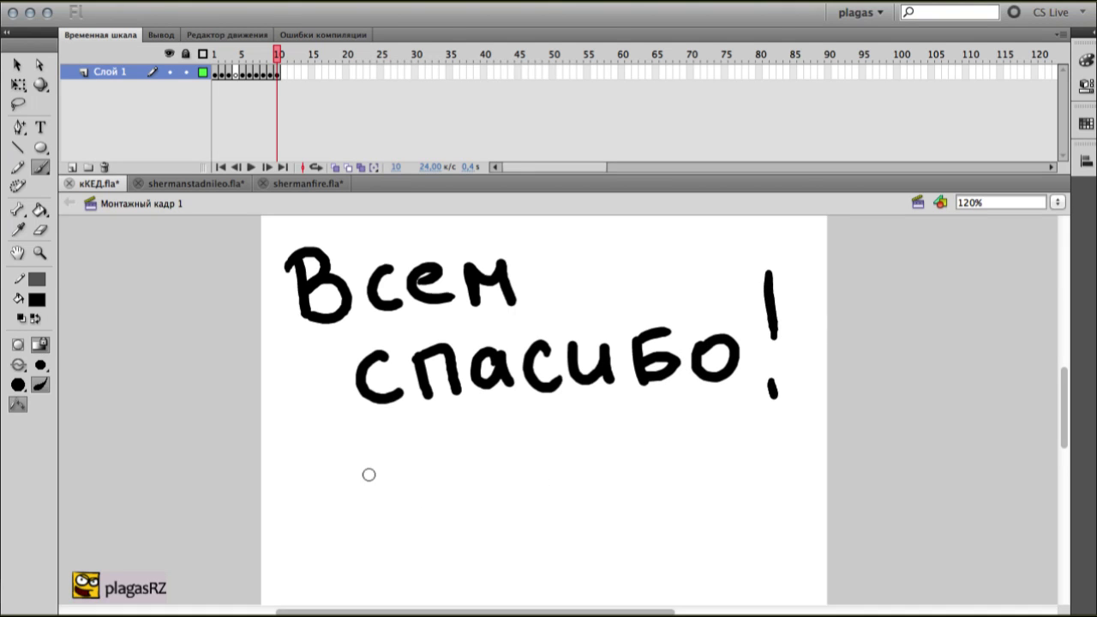
# - Handwrite the word "Пока" with the brush below "Всем спасибо!"
pyautogui.moveTo(370, 456); pyautogui.dragTo(375, 542)
pyautogui.moveTo(372, 453)
pyautogui.mouseDown()
pyautogui.moveTo(417, 517)
pyautogui.moveTo(418, 541)
pyautogui.mouseUp()
pyautogui.moveTo(471, 487)
pyautogui.mouseDown()
pyautogui.moveTo(527, 531)
pyautogui.moveTo(580, 519)
pyautogui.moveTo(638, 527)
pyautogui.mouseUp()
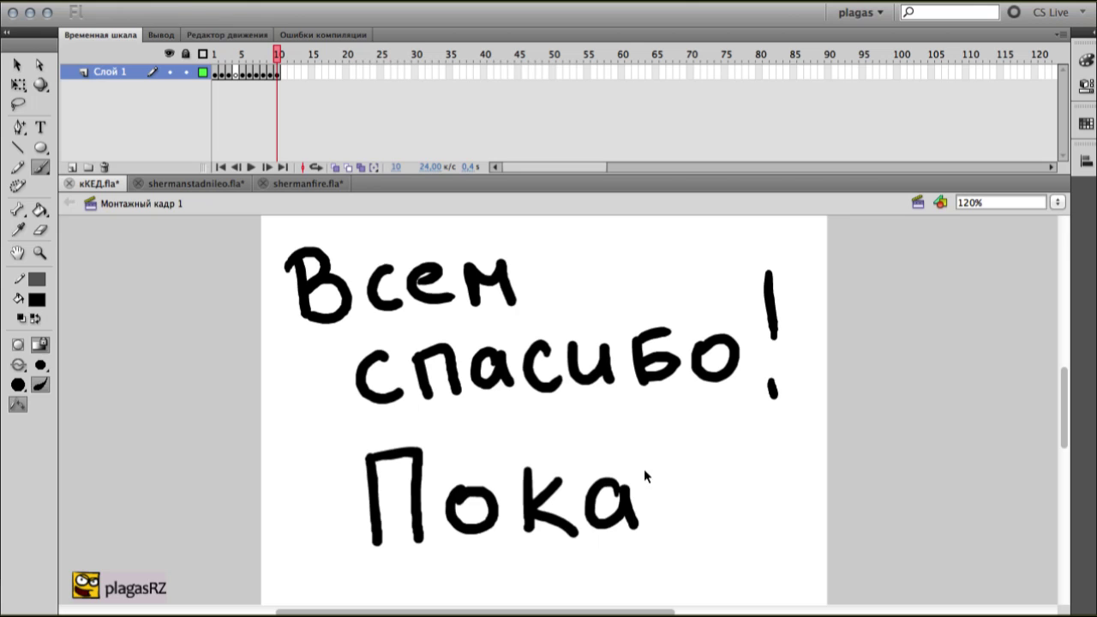
# - Undo the brush strokes of the word "Пока"
pyautogui.hotkey('ctrl', 'z')
pyautogui.hotkey('ctrl', 'z')
pyautogui.hotkey('ctrl', 'z')
pyautogui.hotkey('ctrl', 'z')
pyautogui.hotkey('ctrl', 'z')
pyautogui.hotkey('ctrl', 'z')
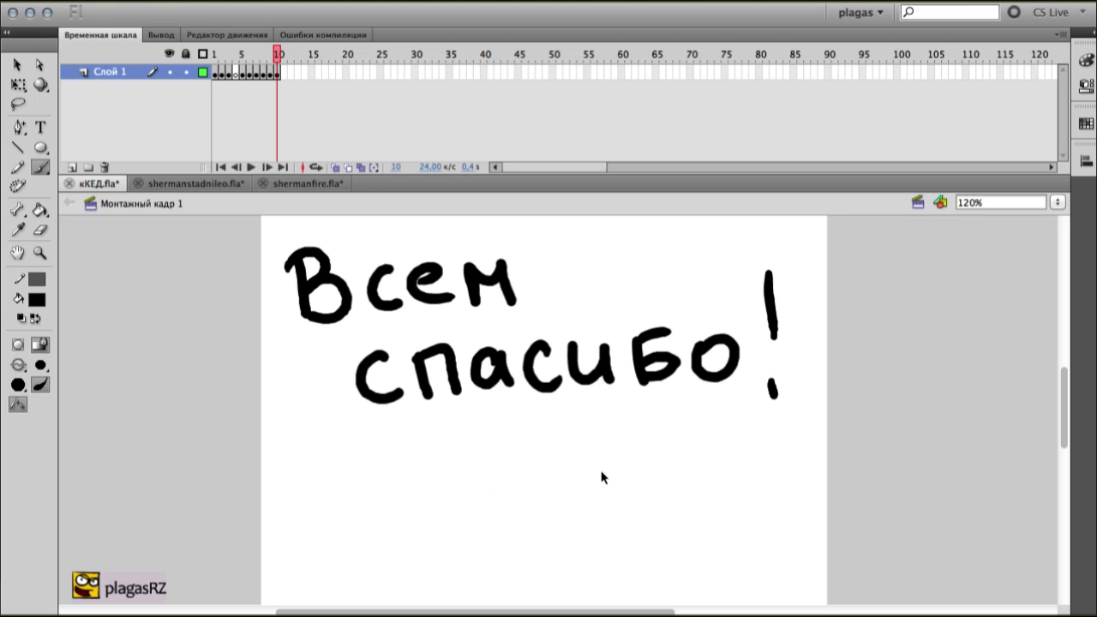